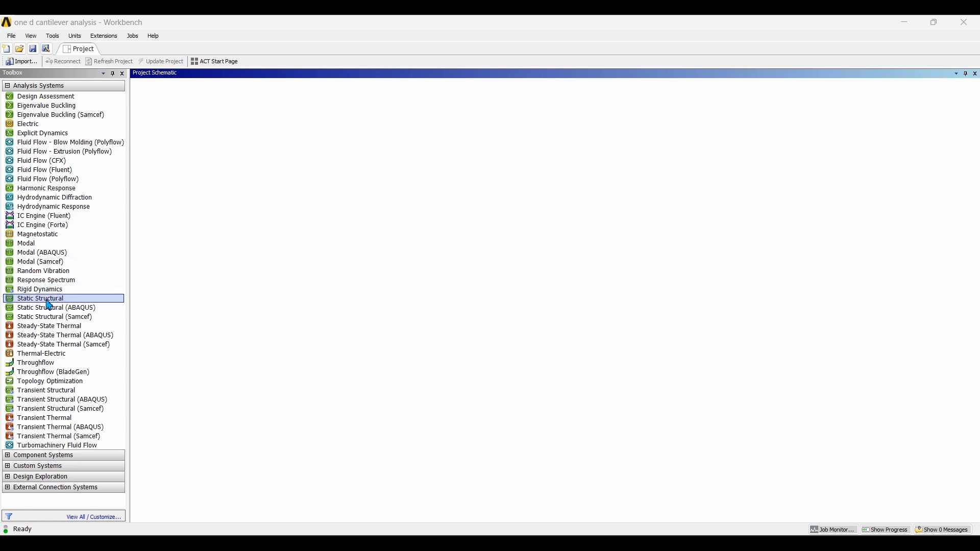
Add a Static Structural analysis system to the empty project schematic
click(44, 301)
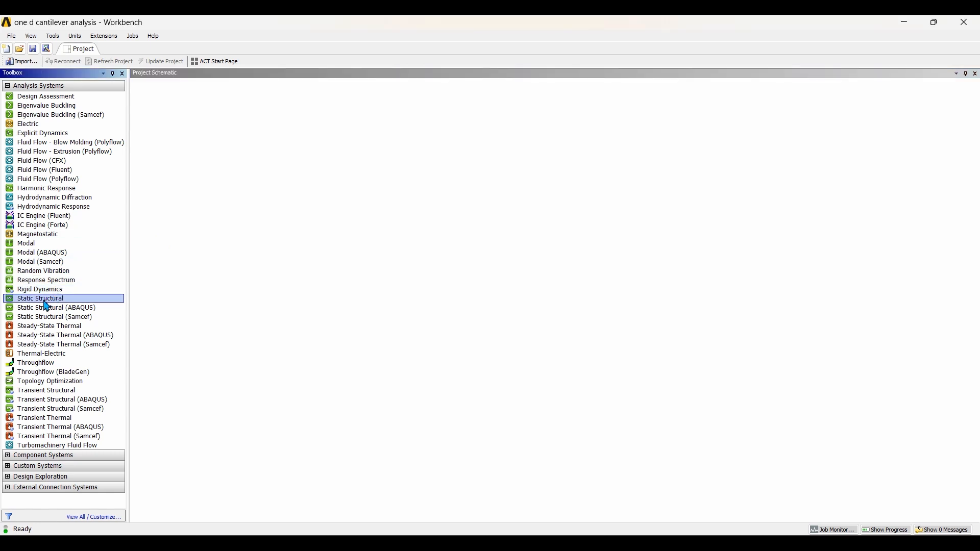
double_click(45, 301)
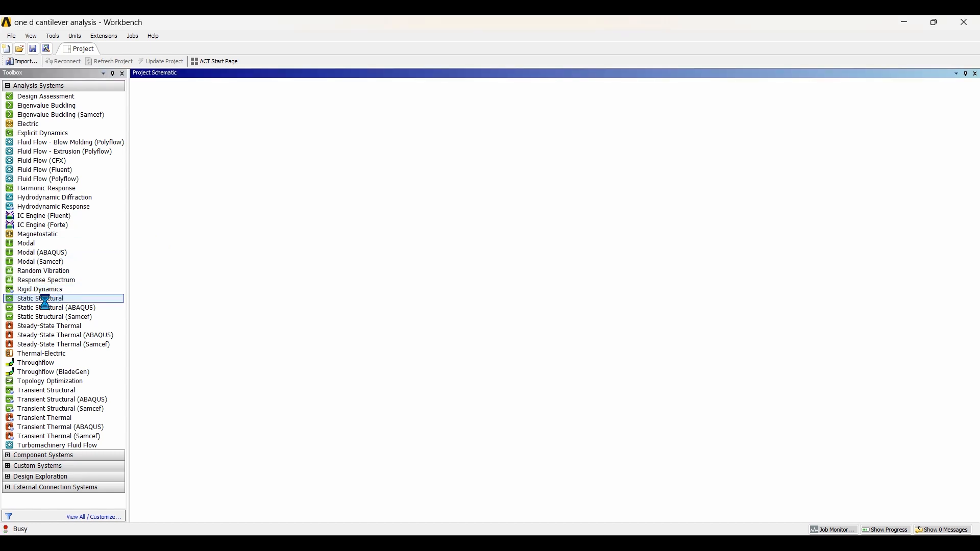
key(Return)
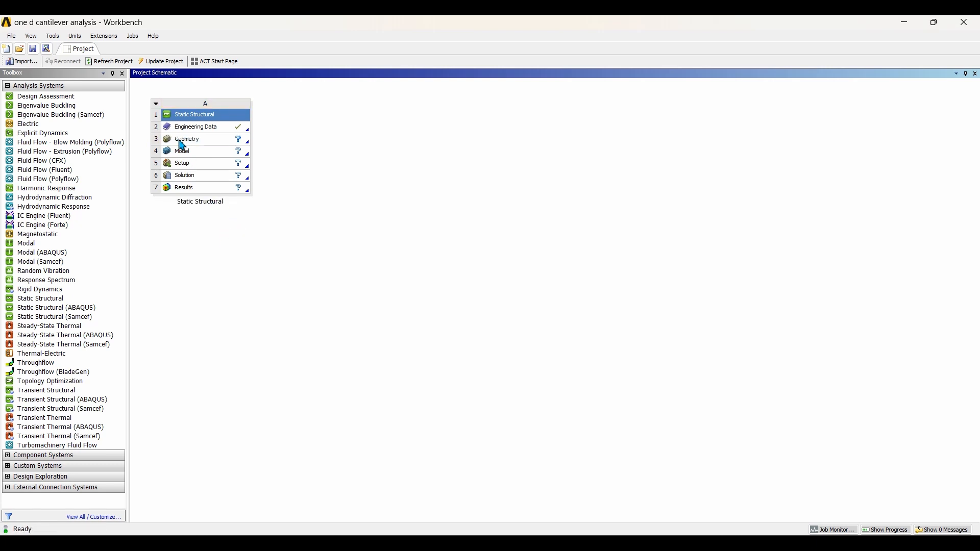
Rename the Static Structural system as "one D beam analyisis"
click(160, 110)
click(159, 106)
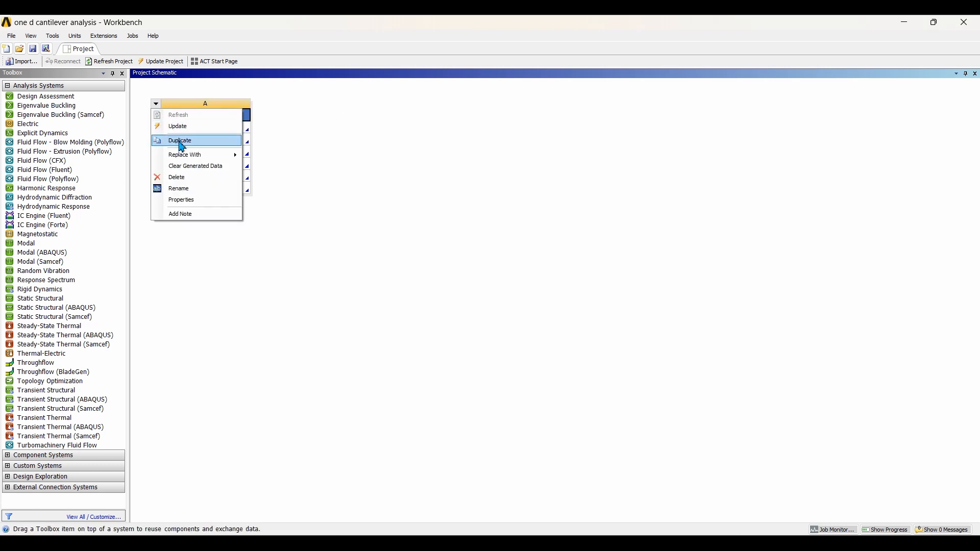
click(193, 189)
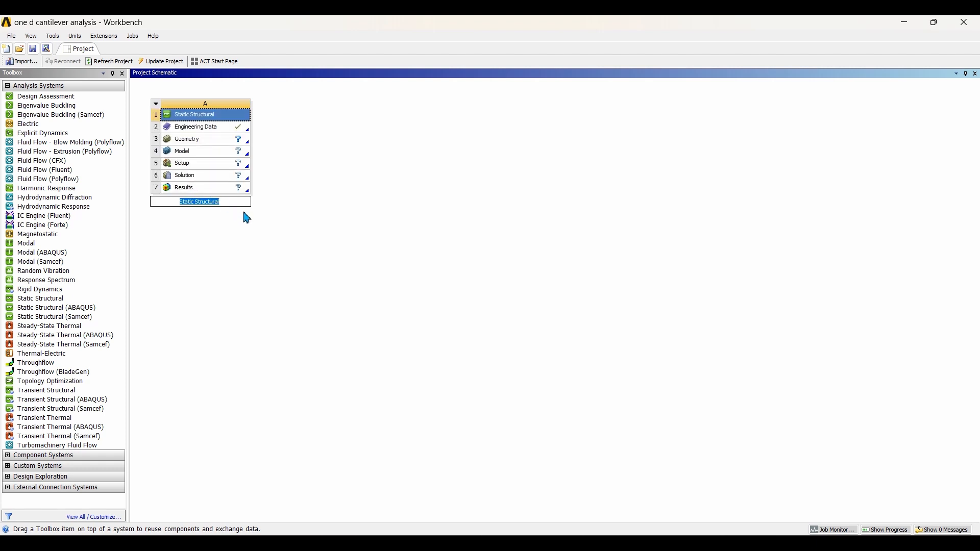
key(BackSpace)
text(one D beam analysisis)
key(Return)
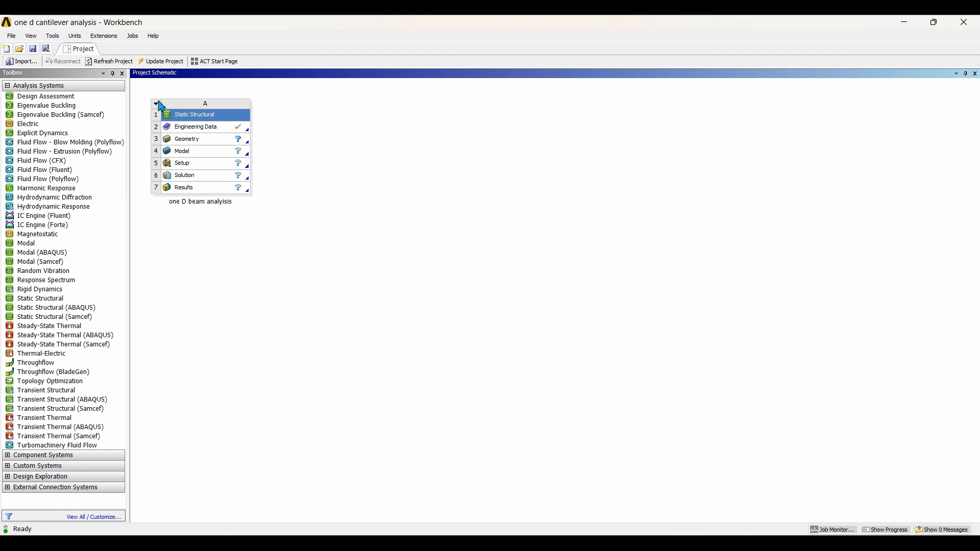
Review Structural Steel's isotropic elasticity properties in Engineering Data, including Poisson's ratio, bulk modulus and shear modulus, and return to the project
click(206, 131)
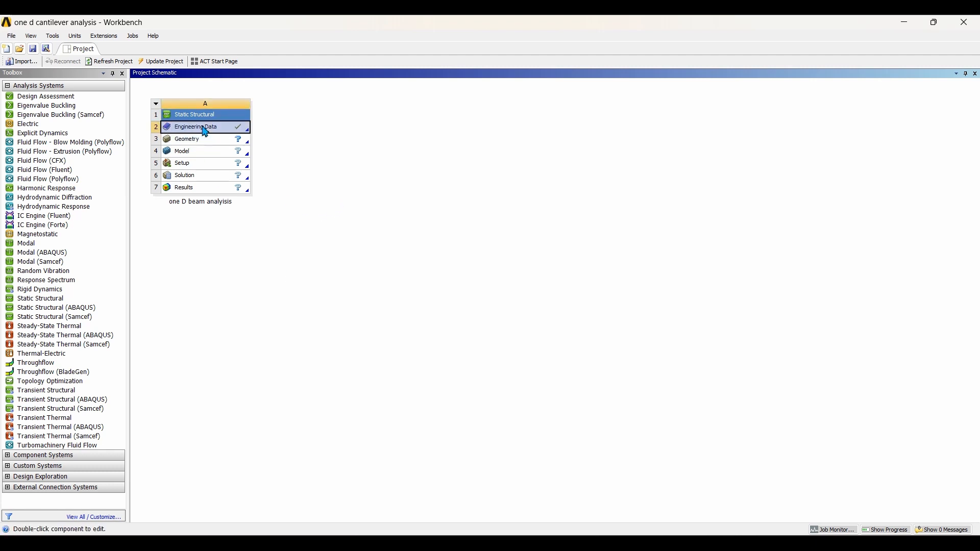
double_click(206, 132)
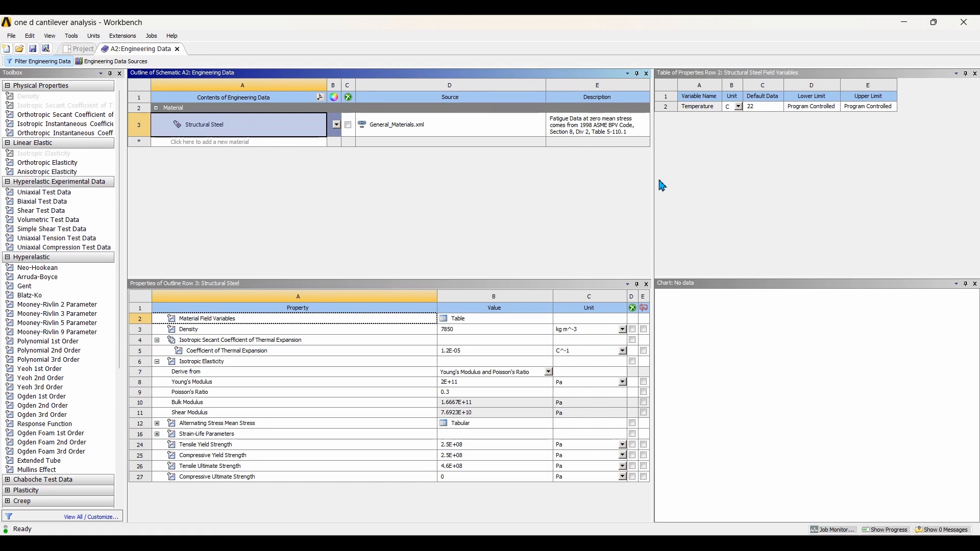
drag(654, 182, 709, 181)
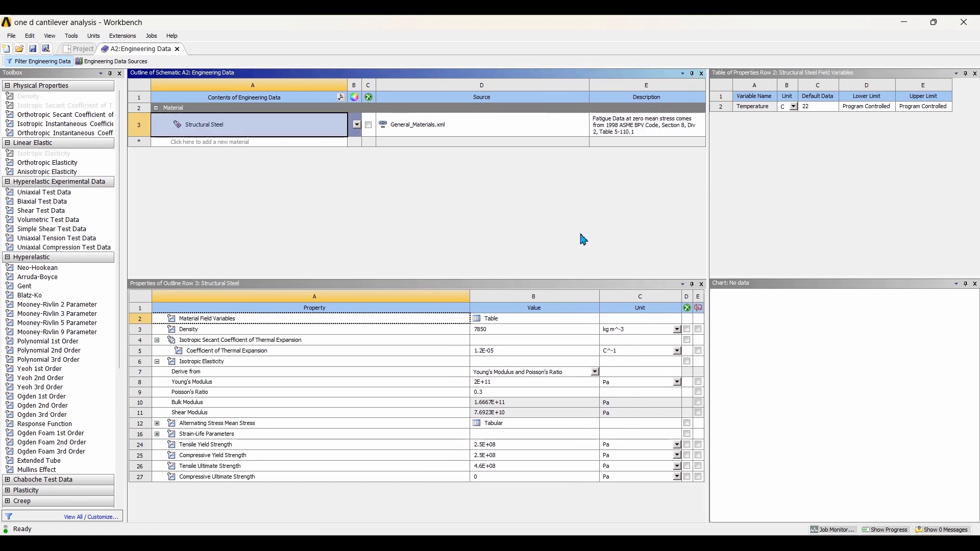
click(198, 384)
click(196, 392)
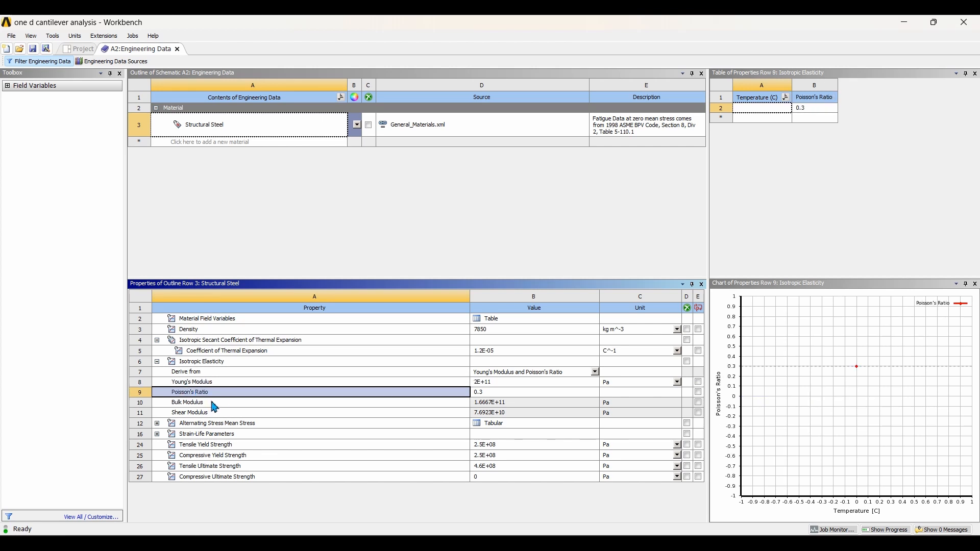
click(254, 404)
click(260, 413)
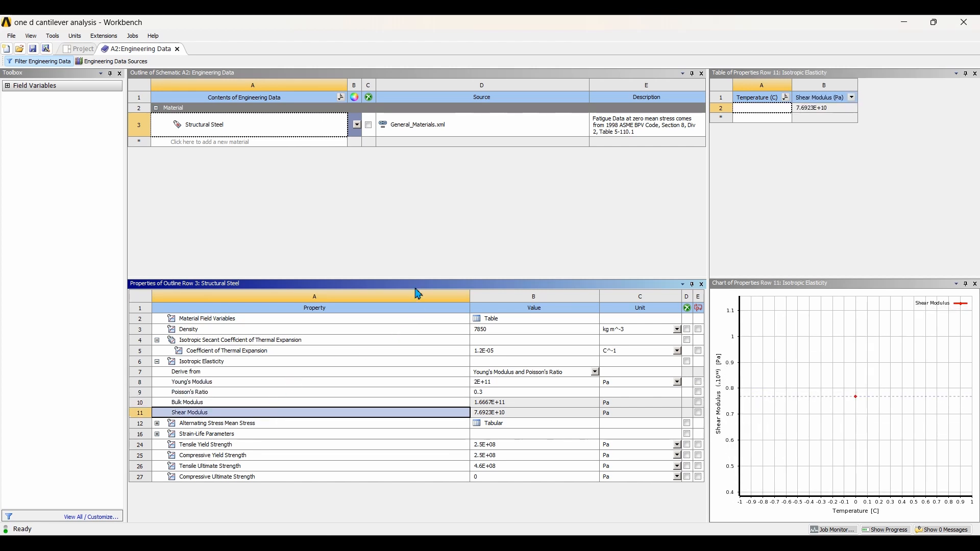
click(391, 199)
click(177, 48)
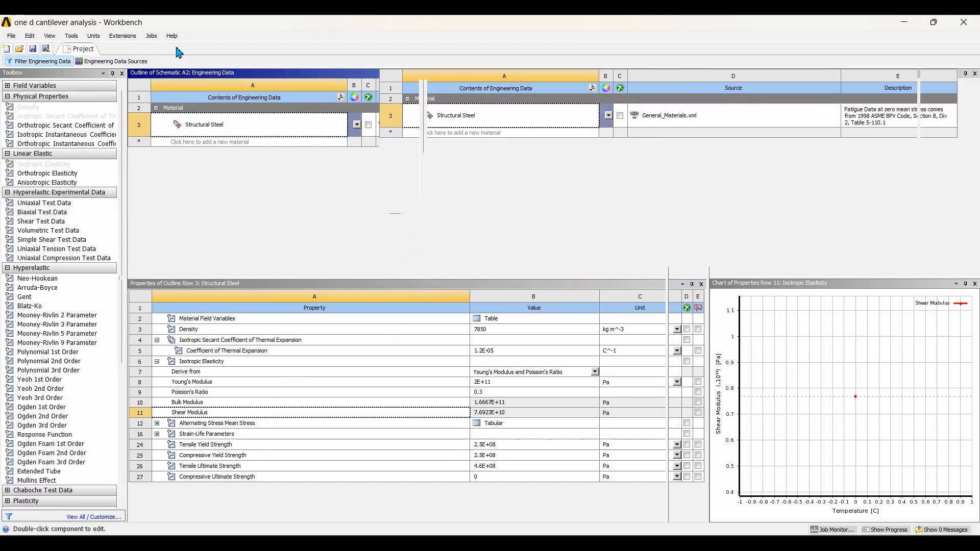
Create a new DesignModeler geometry for the beam analysis system's Geometry cell
click(205, 145)
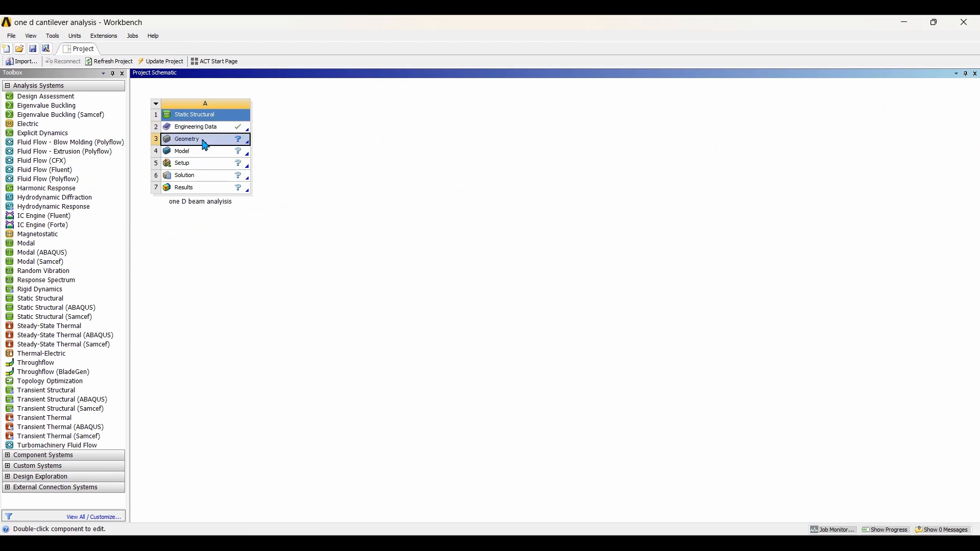
right_click(205, 146)
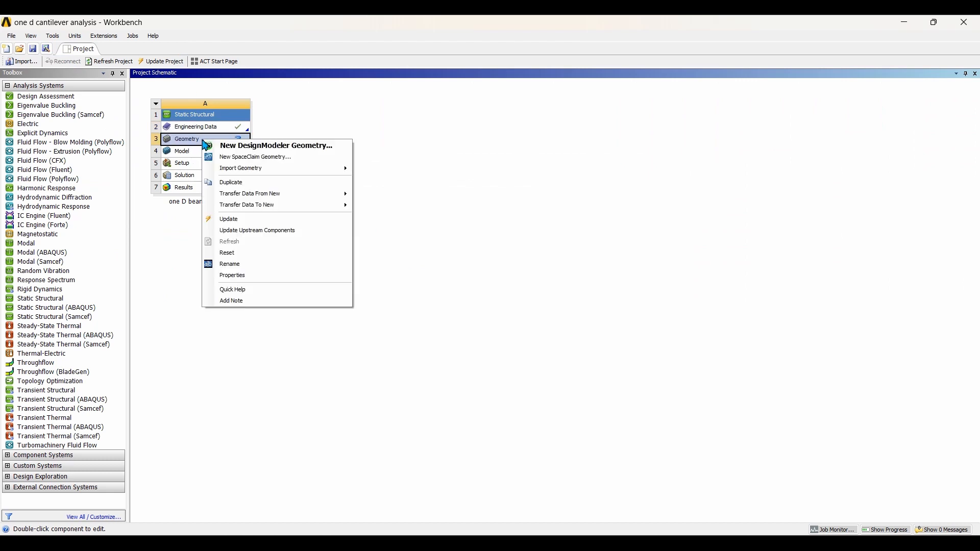
click(228, 147)
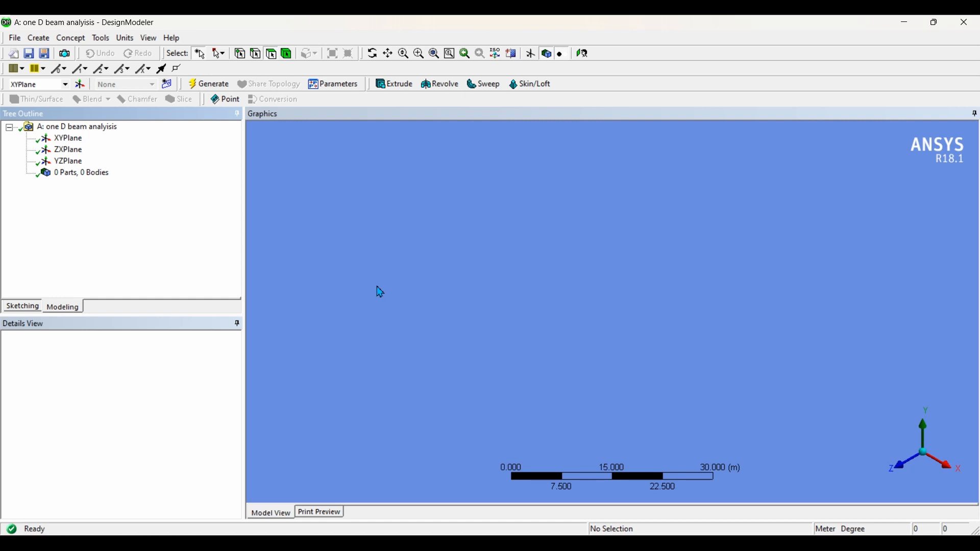
Set the geometry's length unit to millimeter
click(149, 40)
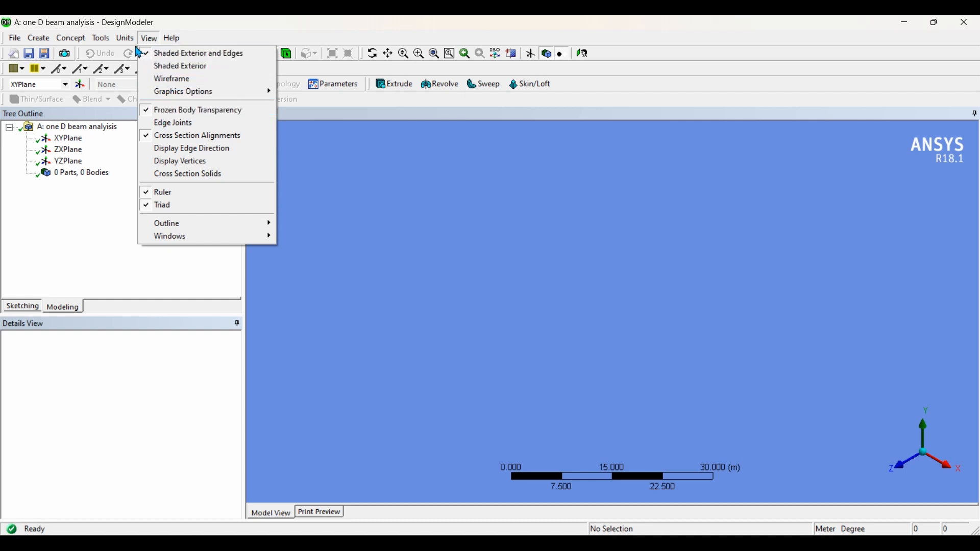
mouse_move(121, 44)
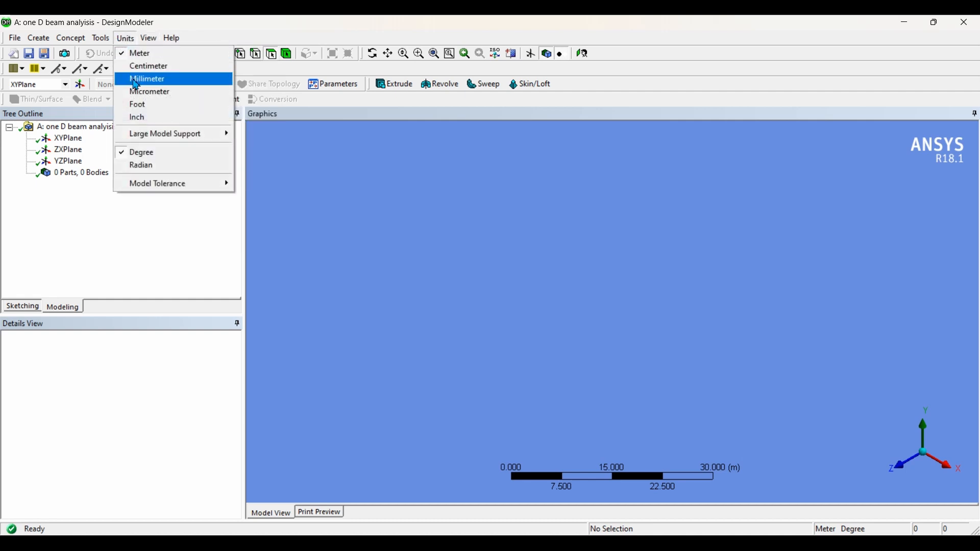
click(136, 82)
click(148, 40)
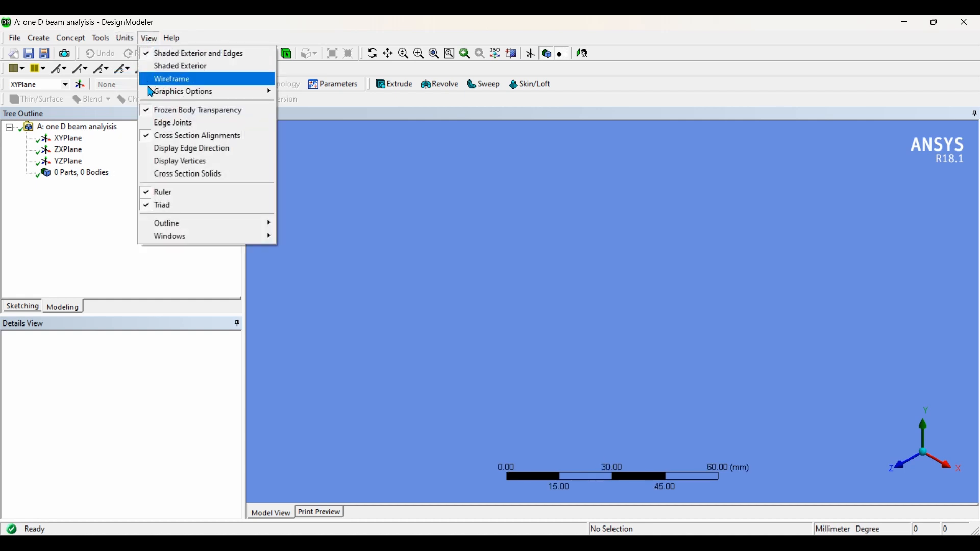
click(149, 110)
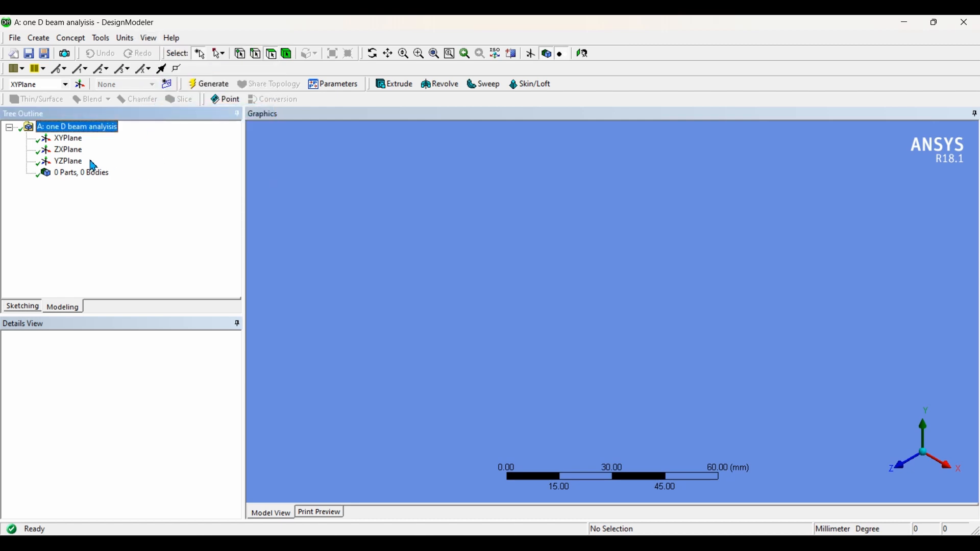
On the XY plane, sketch three end-to-end horizontal lines from the origin along X, about 53, 27 and 14 mm long
click(71, 140)
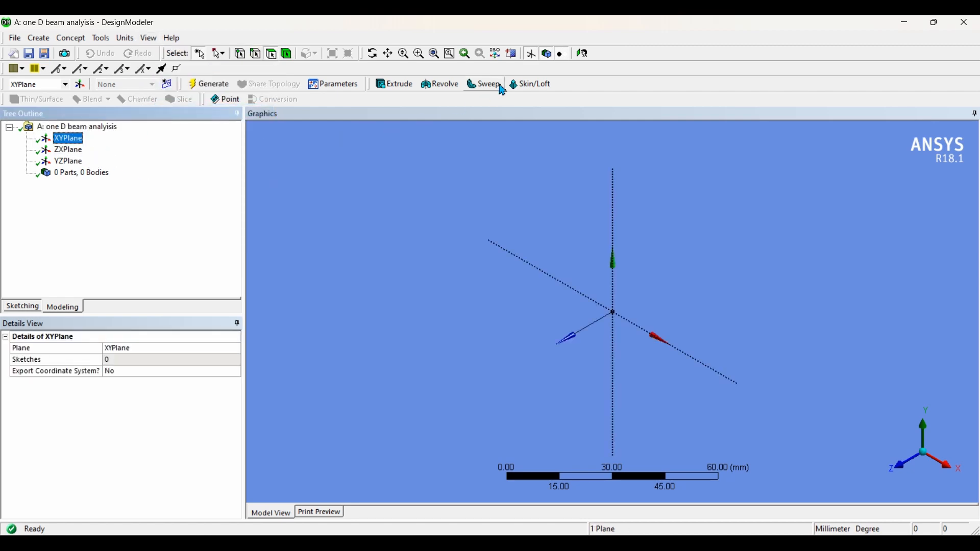
click(584, 55)
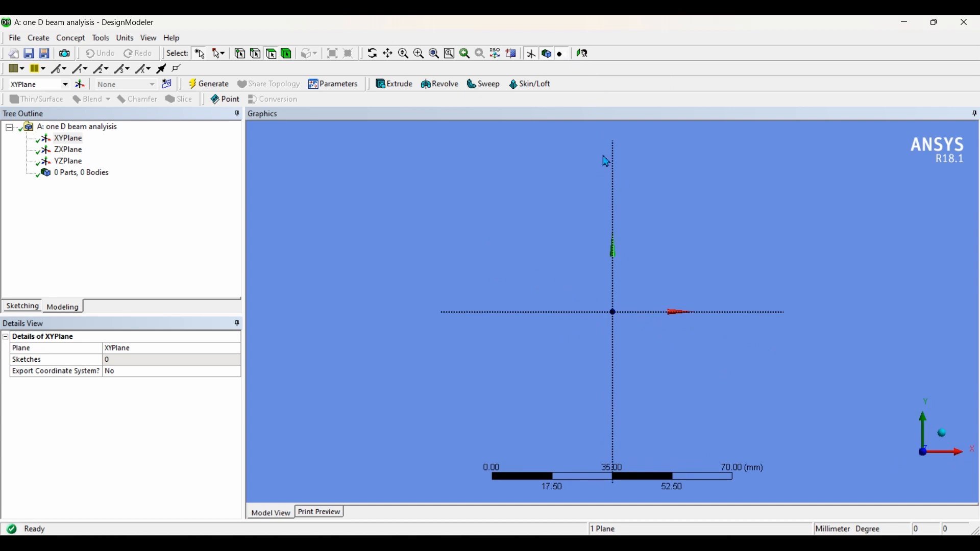
click(17, 313)
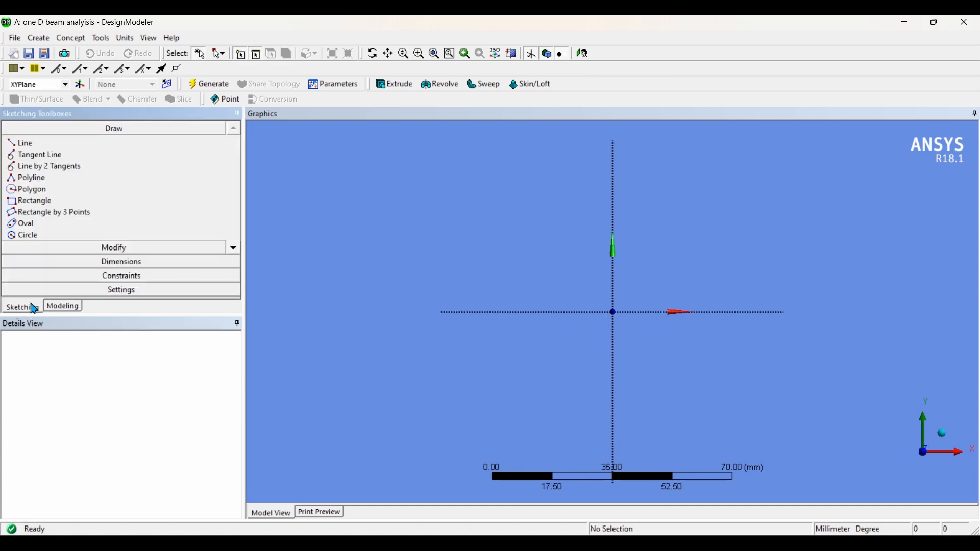
click(24, 145)
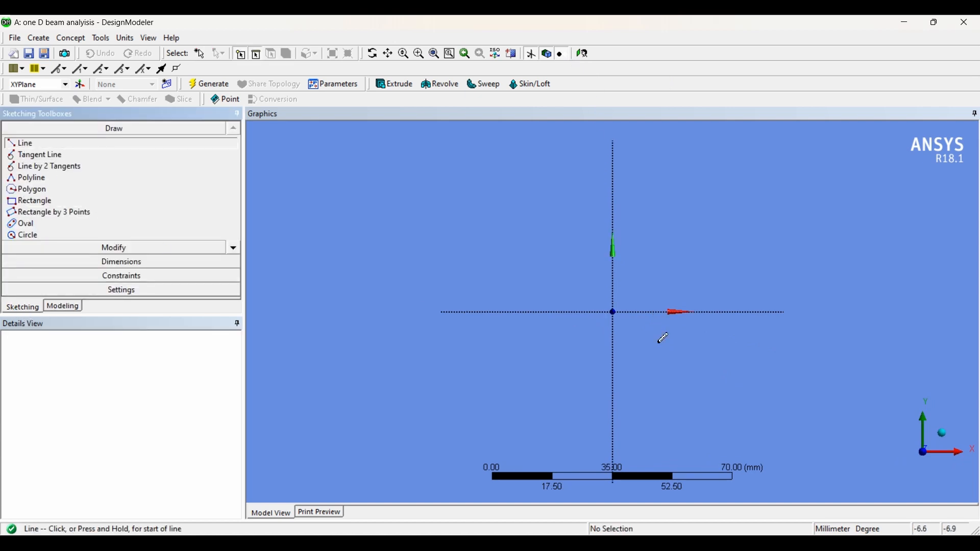
click(615, 313)
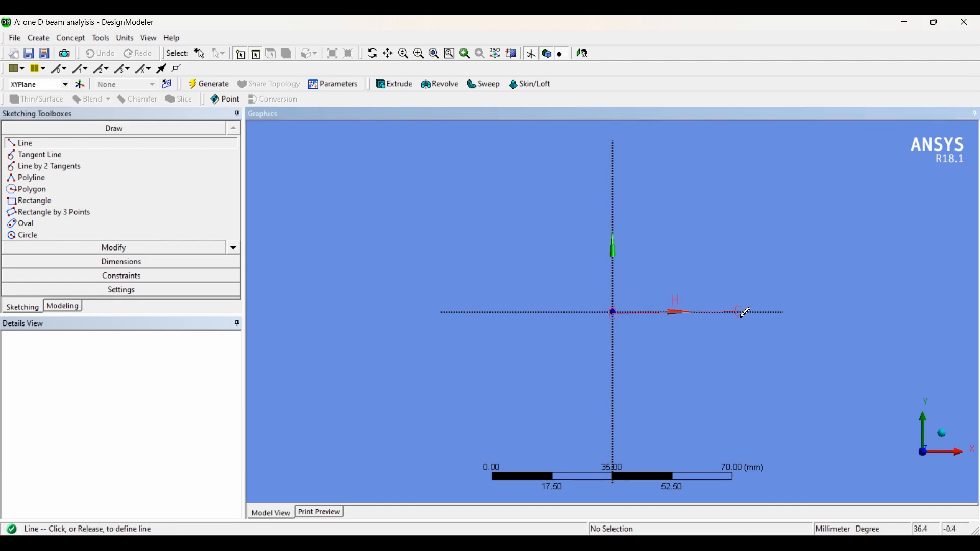
click(800, 313)
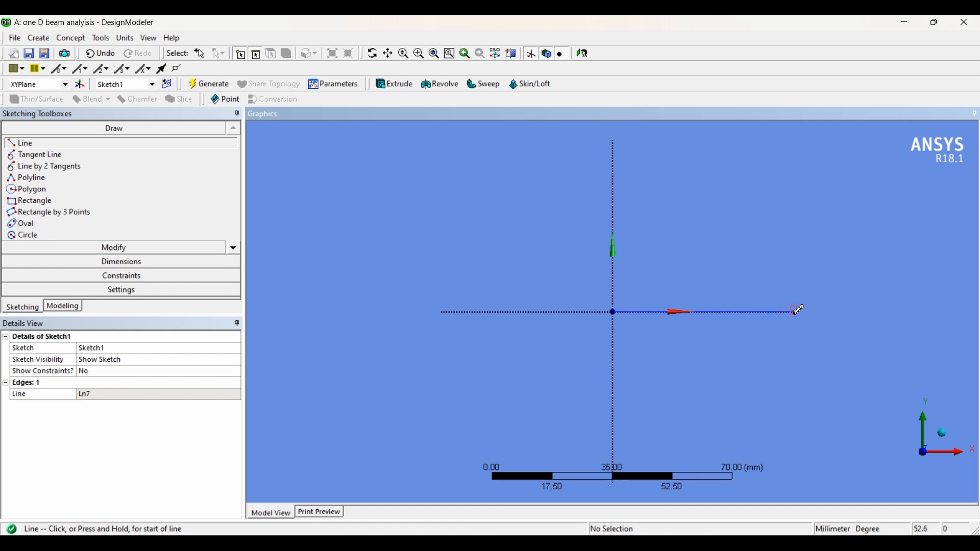
click(799, 310)
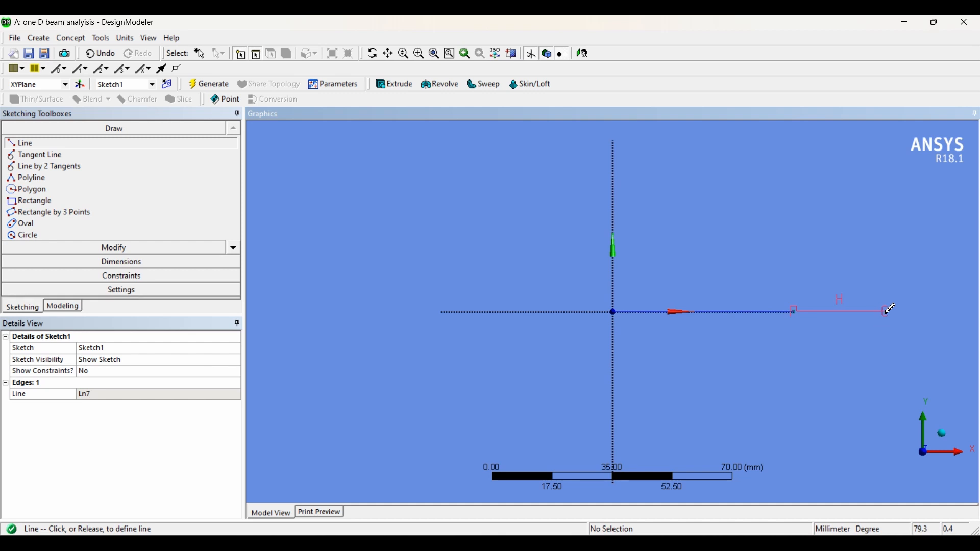
click(889, 311)
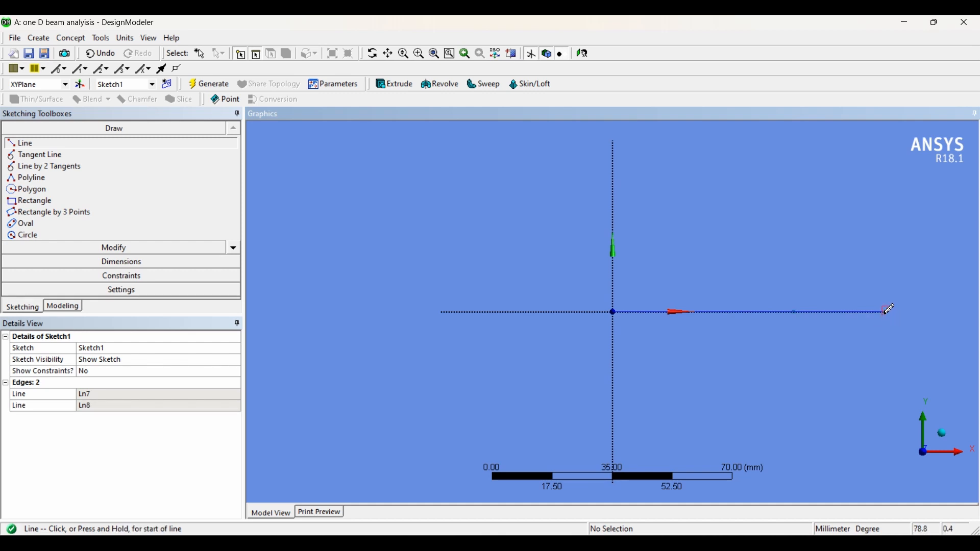
click(887, 312)
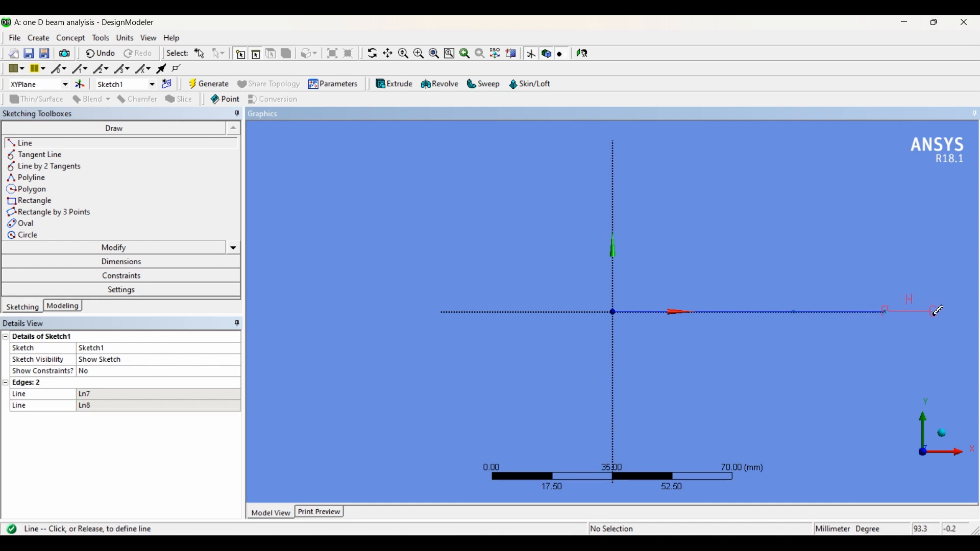
click(936, 312)
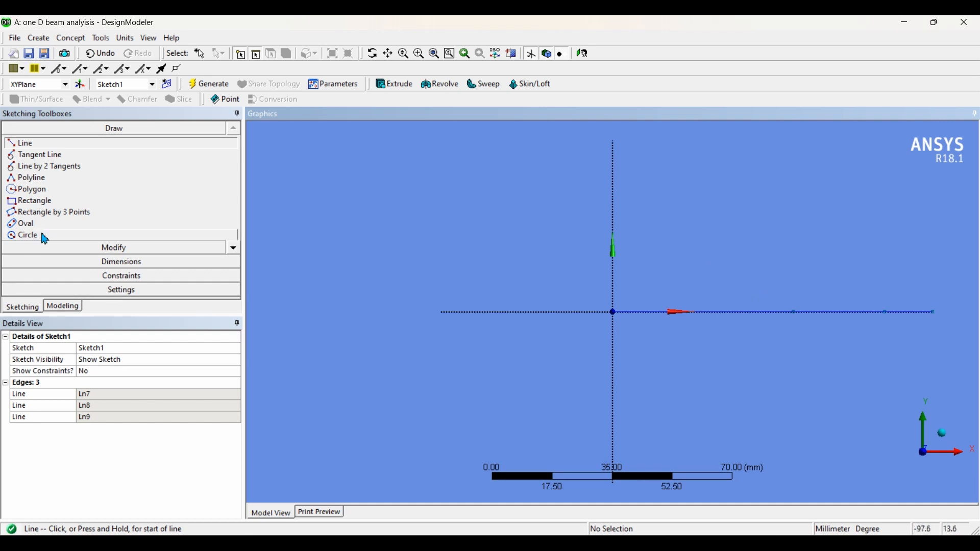
Add a general length dimension to each of the three line segments, placed below the lines
click(81, 267)
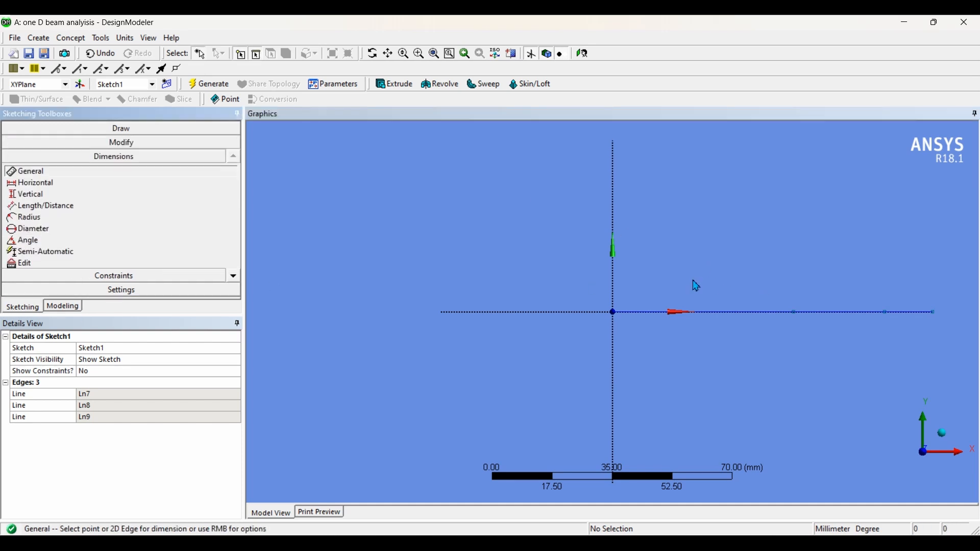
click(718, 313)
click(714, 348)
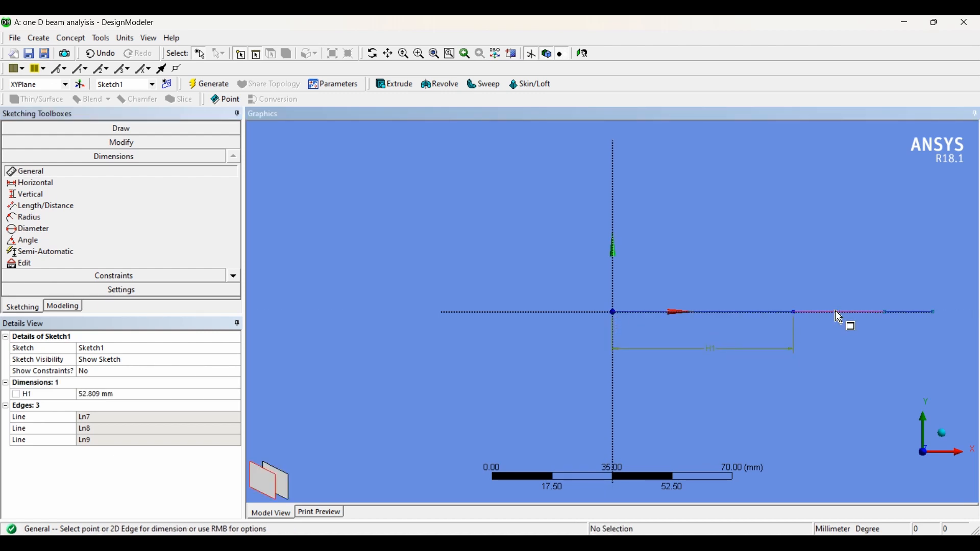
click(840, 313)
click(852, 342)
click(908, 313)
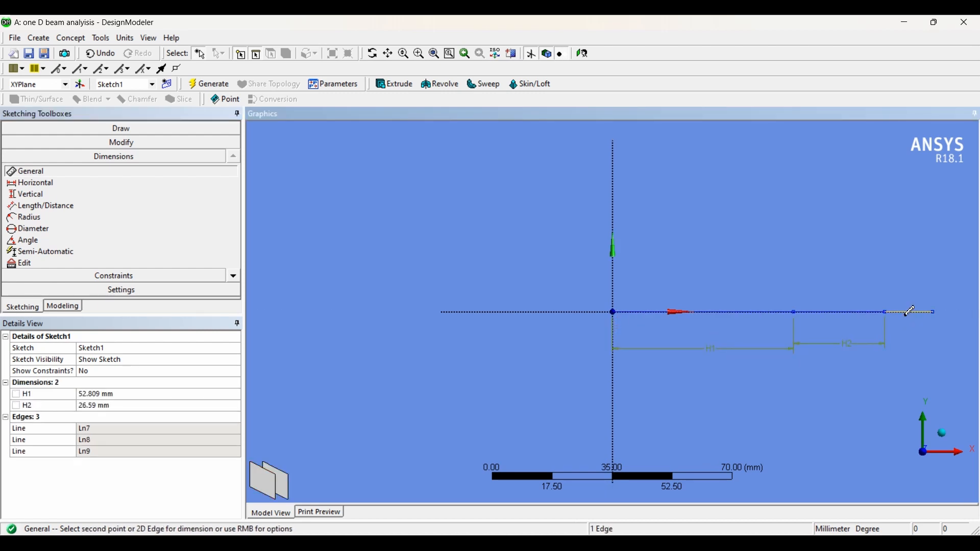
click(914, 350)
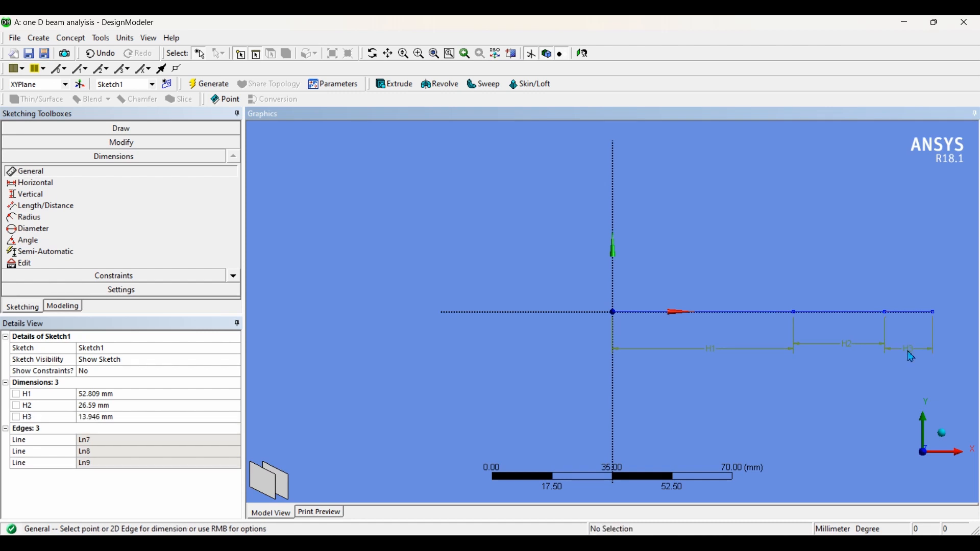
Set the length of the first line segment, starting at the origin, to 500 mm
click(140, 395)
text(500)
key(Return)
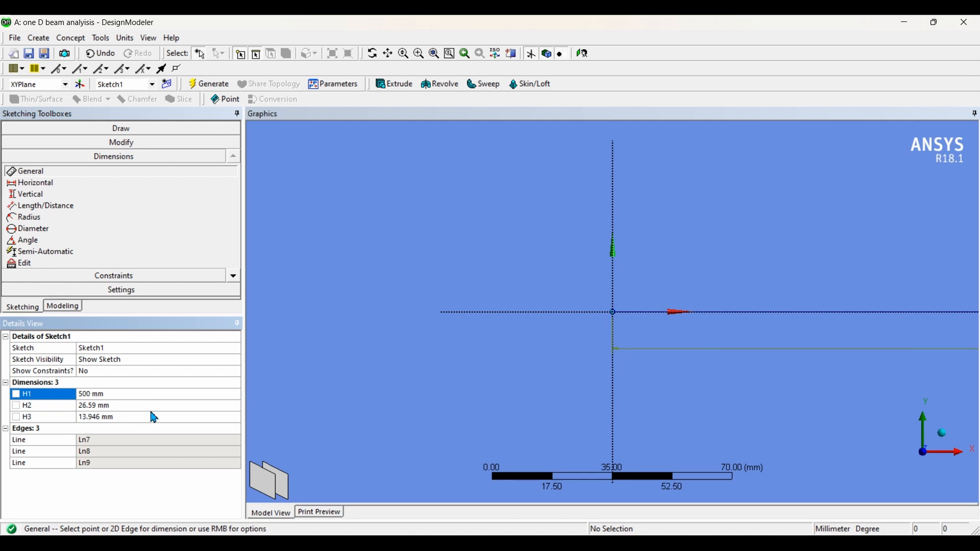
Set the second line segment's length to 300 mm and the third's to 200 mm, and generate the sketch
click(153, 415)
click(163, 410)
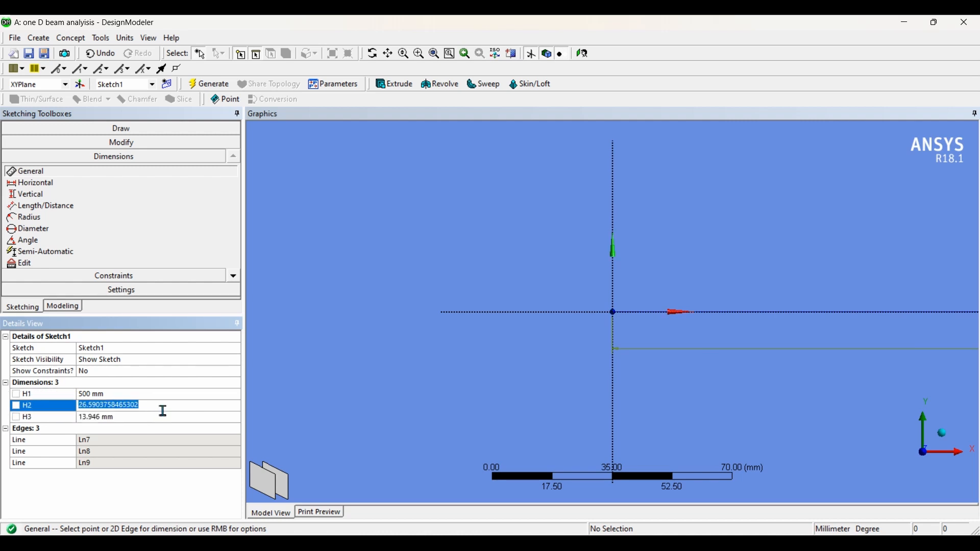
text(300)
key(Return)
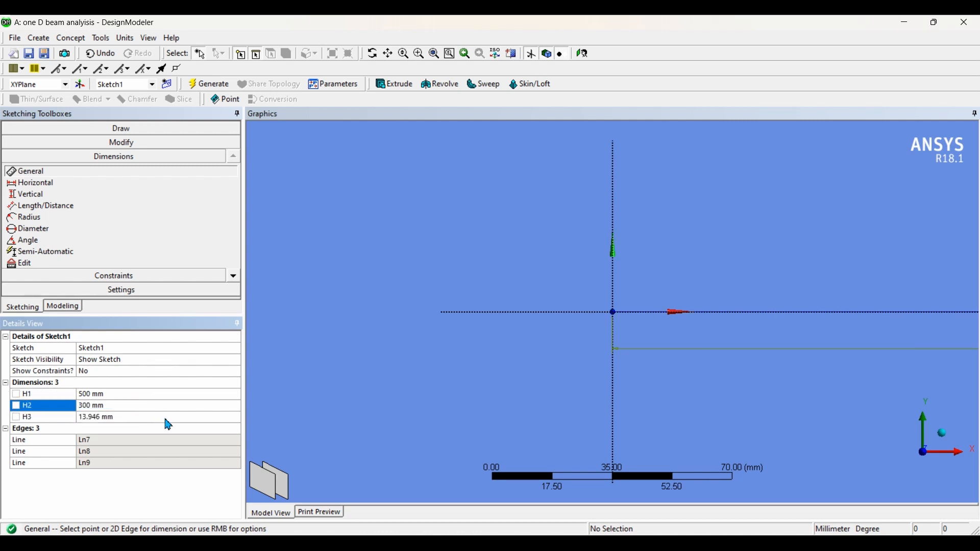
double_click(167, 419)
text(200)
key(Return)
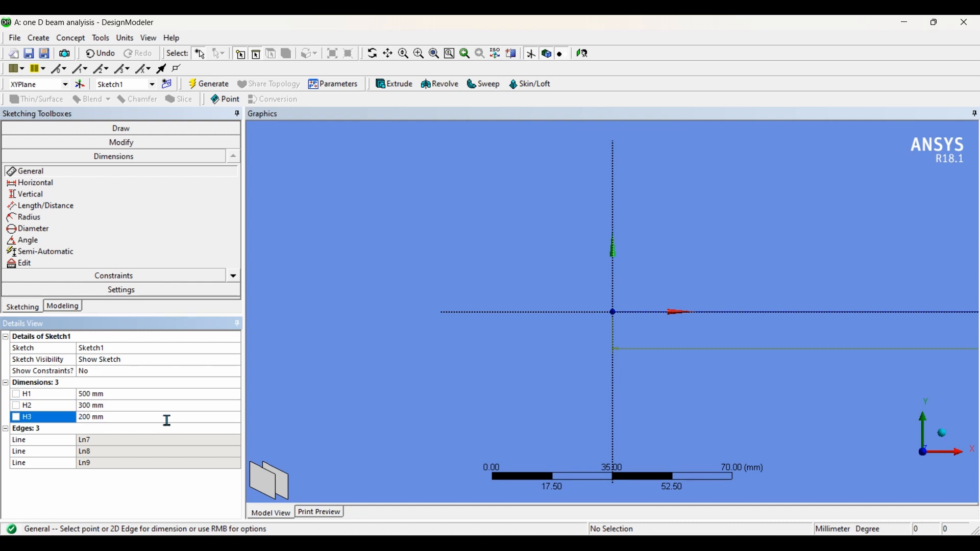
click(434, 54)
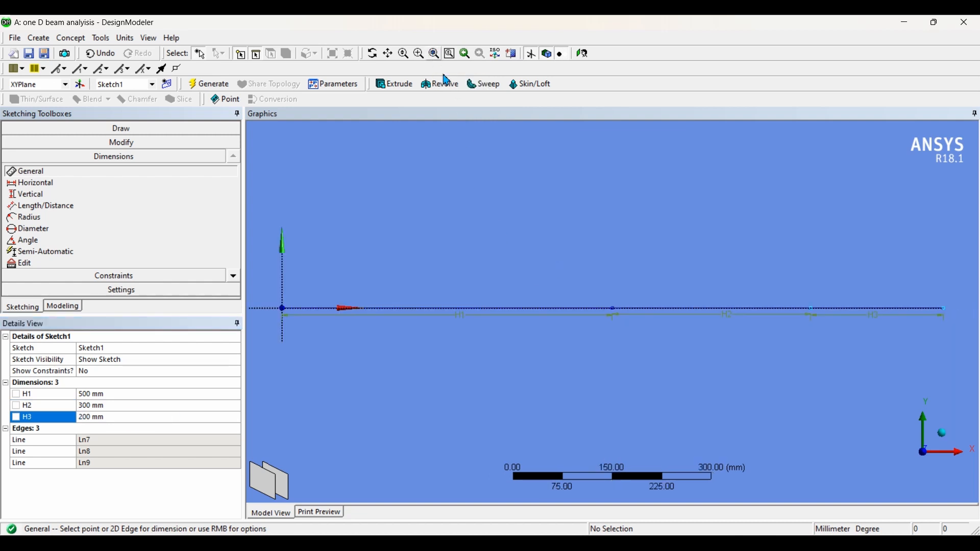
scroll(576, 364, down, 1)
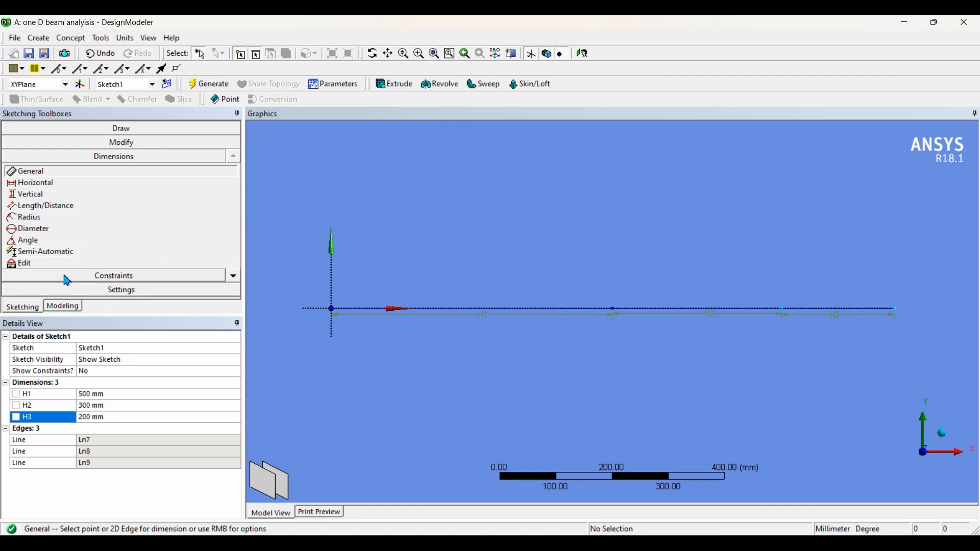
click(212, 83)
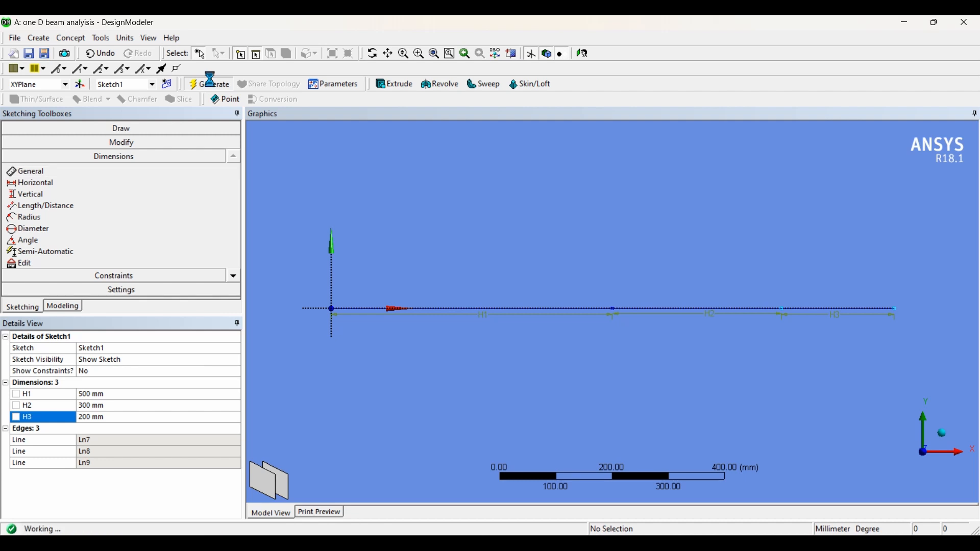
Add an I Section cross section to the model
click(64, 307)
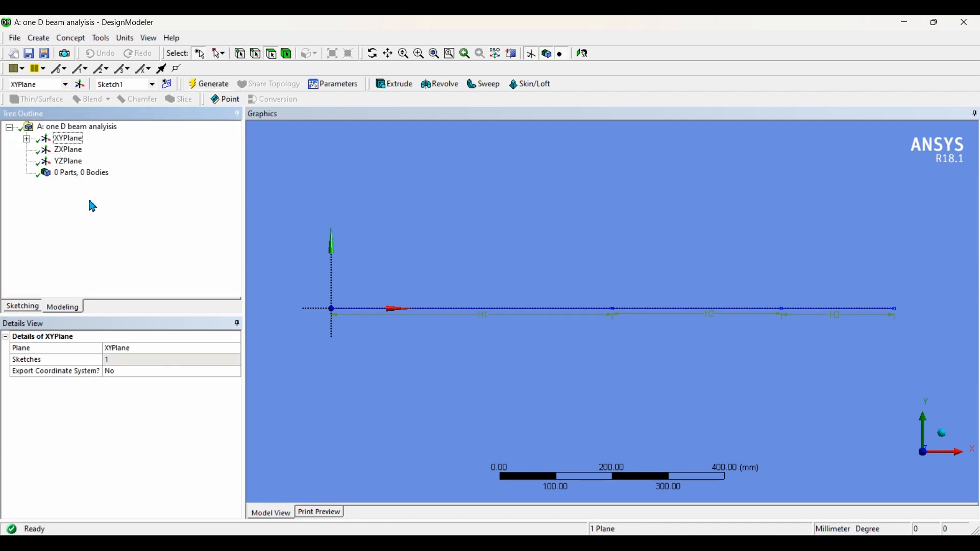
mouse_move(369, 275)
middle_down()
mouse_move(334, 289)
mouse_move(335, 307)
mouse_move(263, 186)
middle_up()
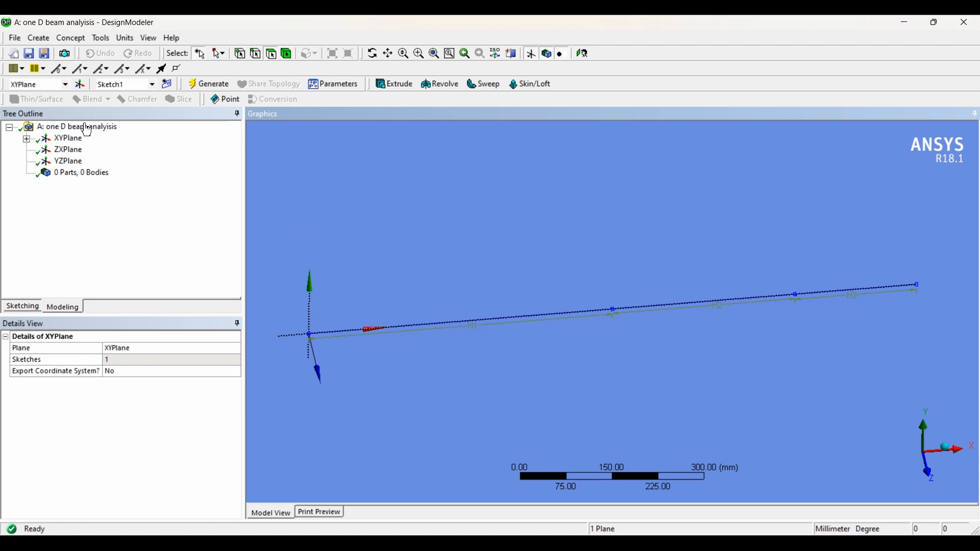
click(69, 39)
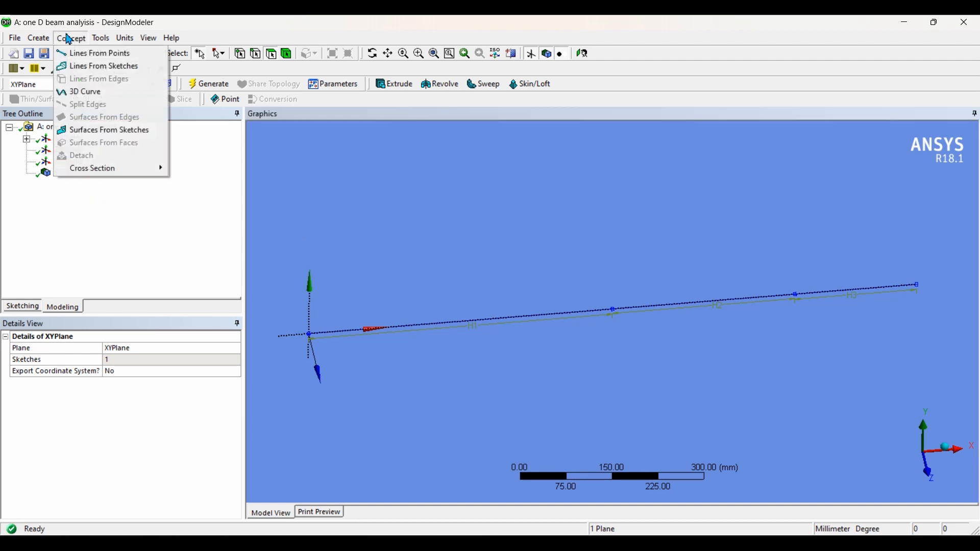
mouse_move(104, 174)
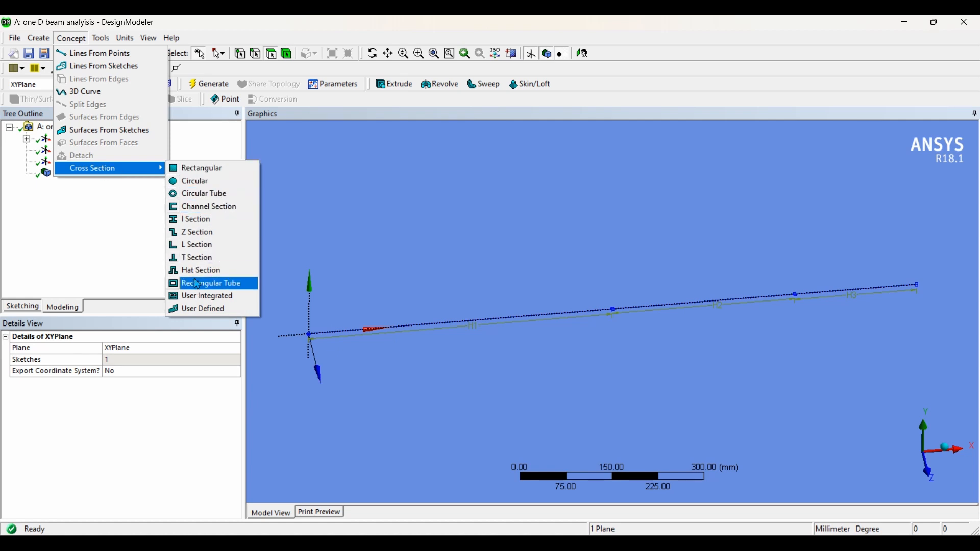
click(196, 225)
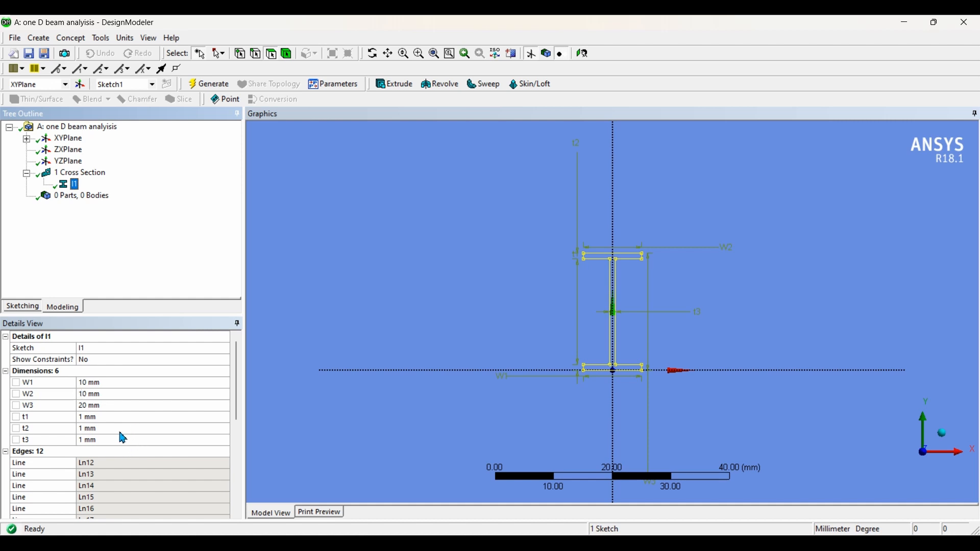
Set the I section's flange widths W1 and W2 and its overall height W3 to 50 mm each
click(142, 384)
text(50)
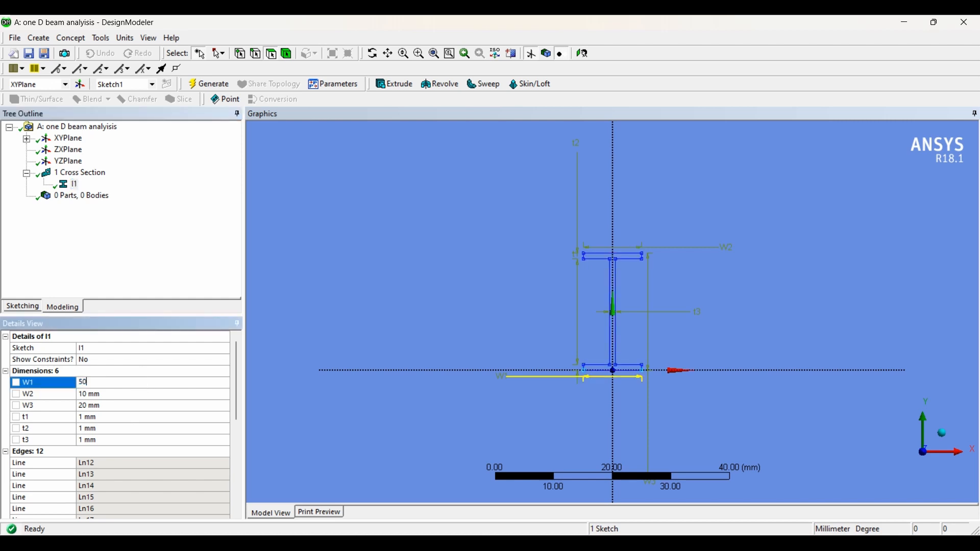
key(Return)
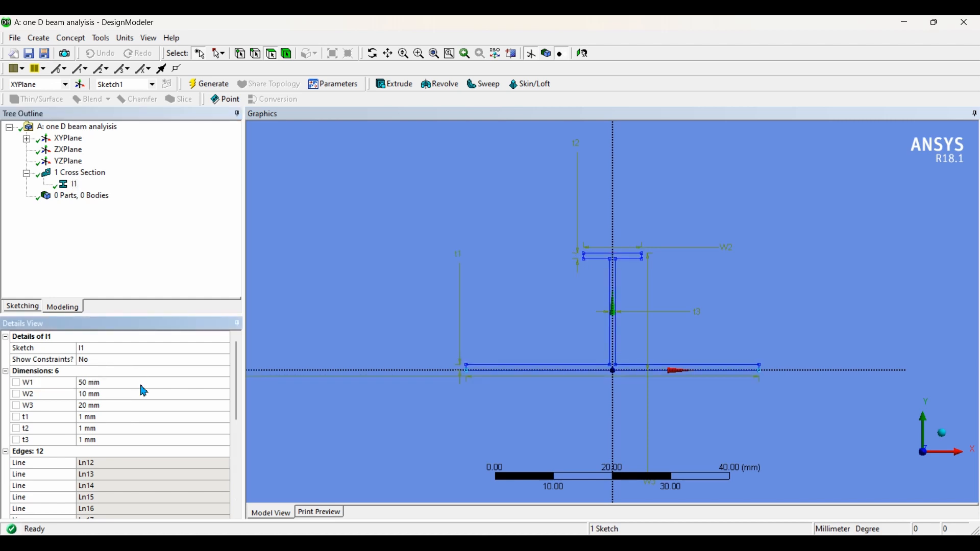
click(126, 396)
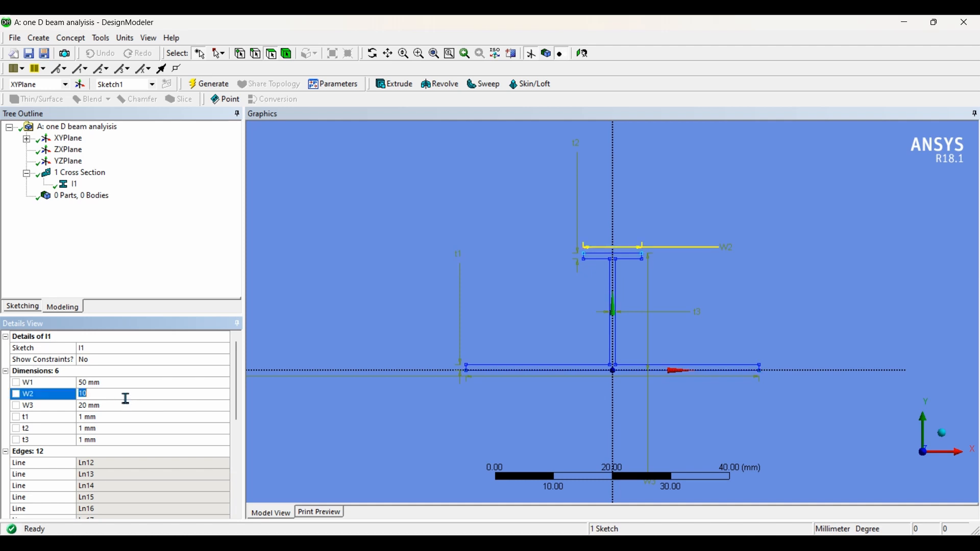
text(50)
key(Return)
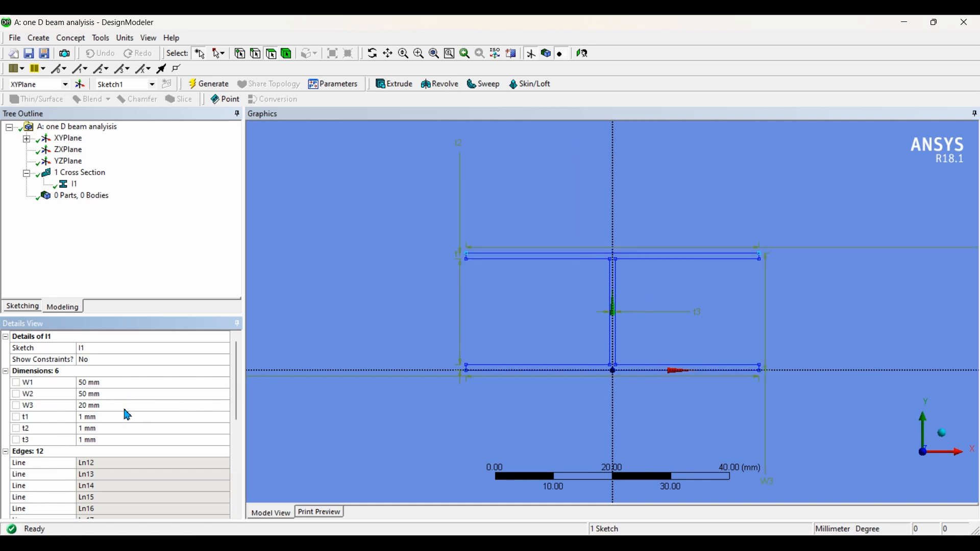
click(126, 409)
text(50)
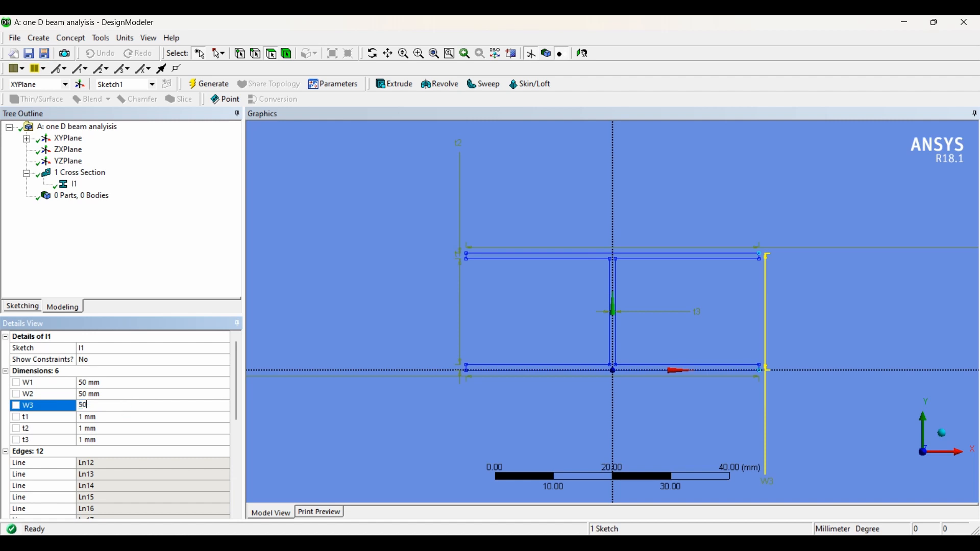
key(Return)
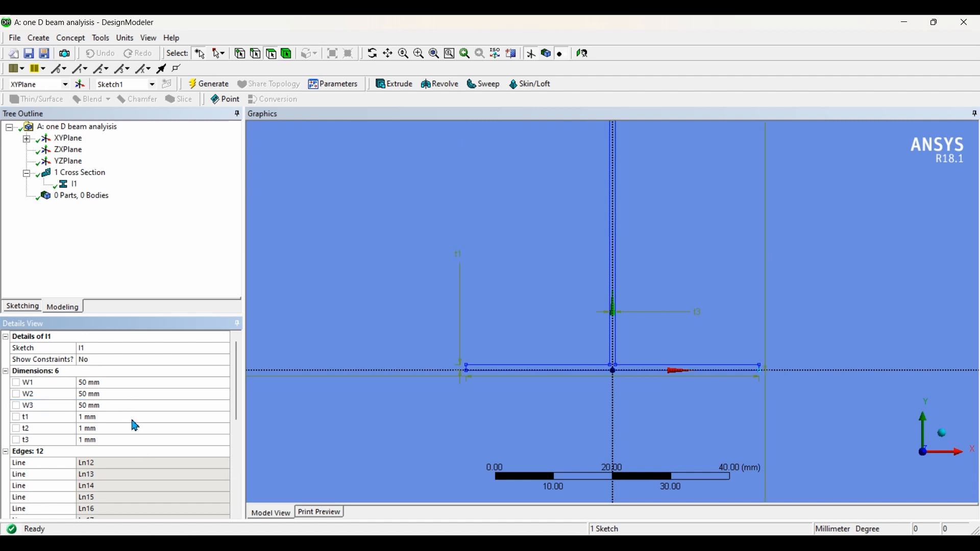
Set the I section's flange thicknesses t1 and t2 and web thickness t3 to 10 mm each, and generate the model
click(133, 419)
text(10)
key(Return)
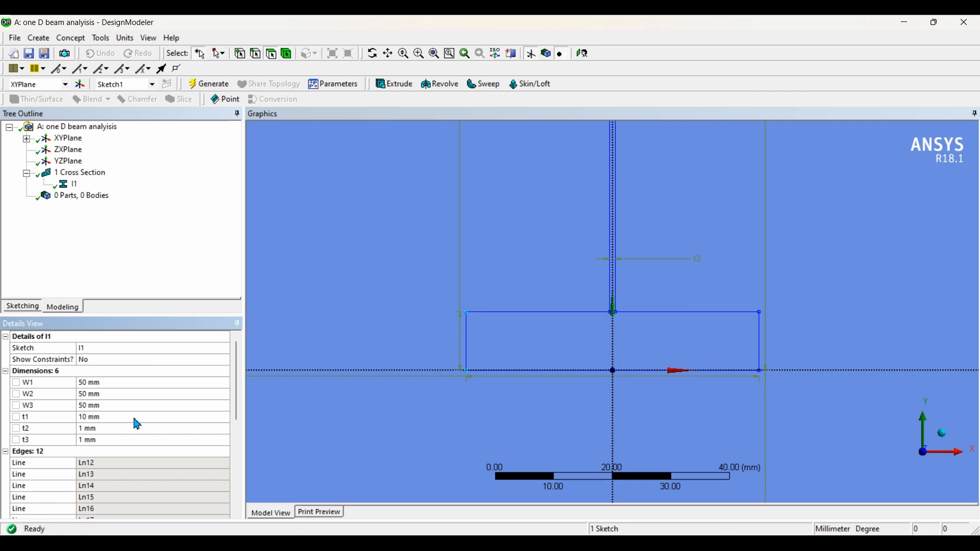
click(143, 430)
text(10)
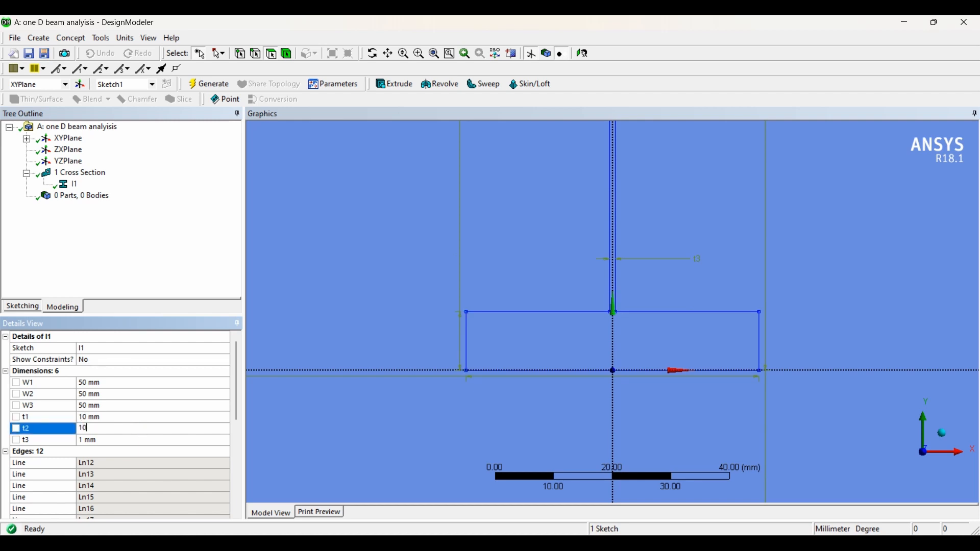
key(Return)
click(145, 442)
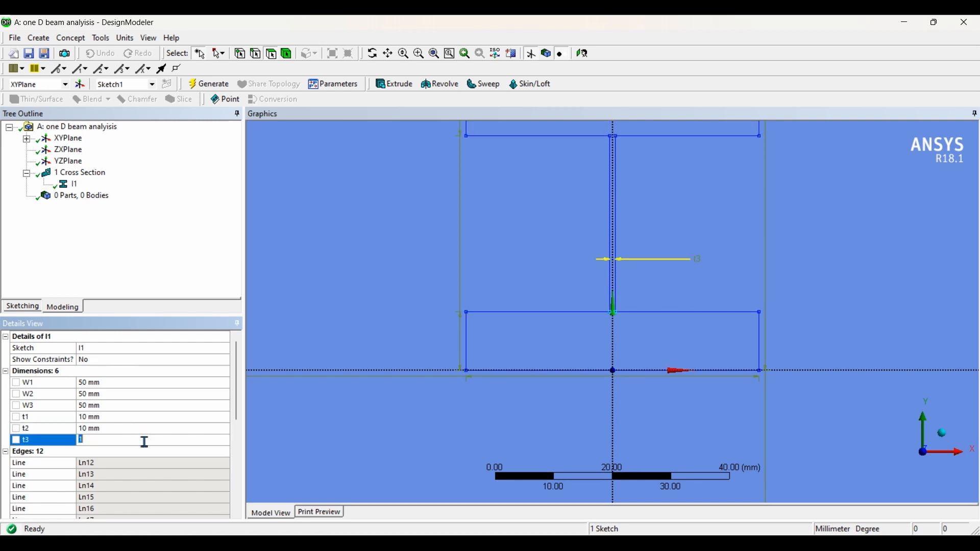
text(10)
key(Return)
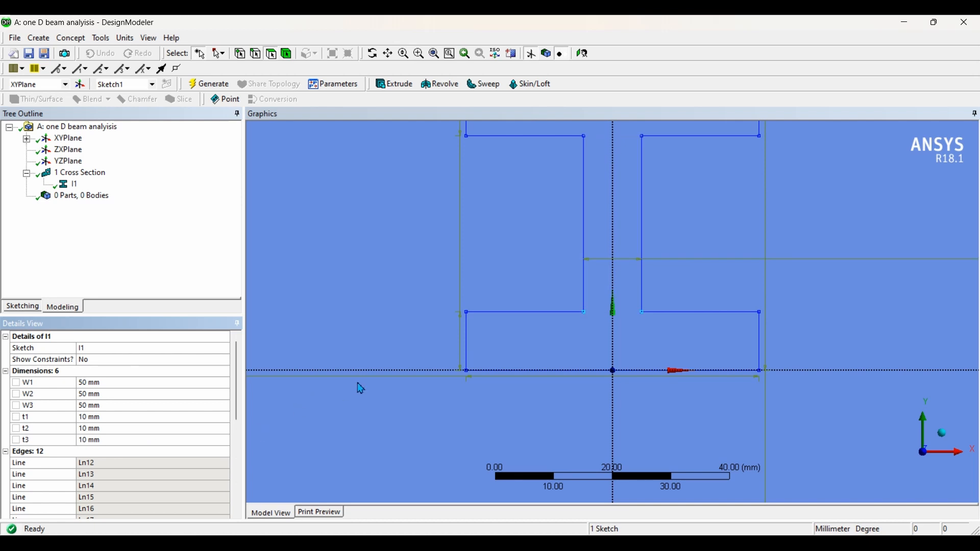
click(213, 85)
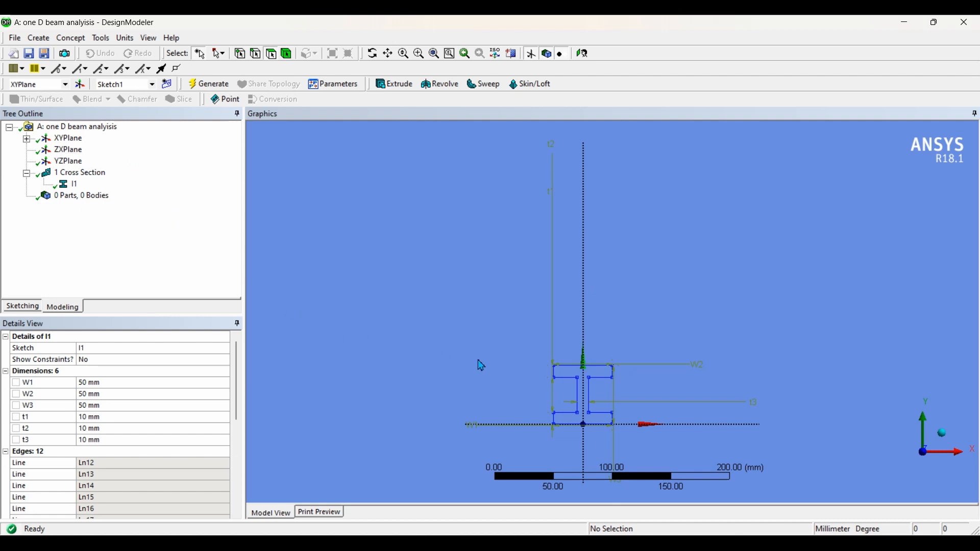
scroll(647, 388, down, 1)
scroll(602, 424, up, 2)
scroll(551, 377, down, 1)
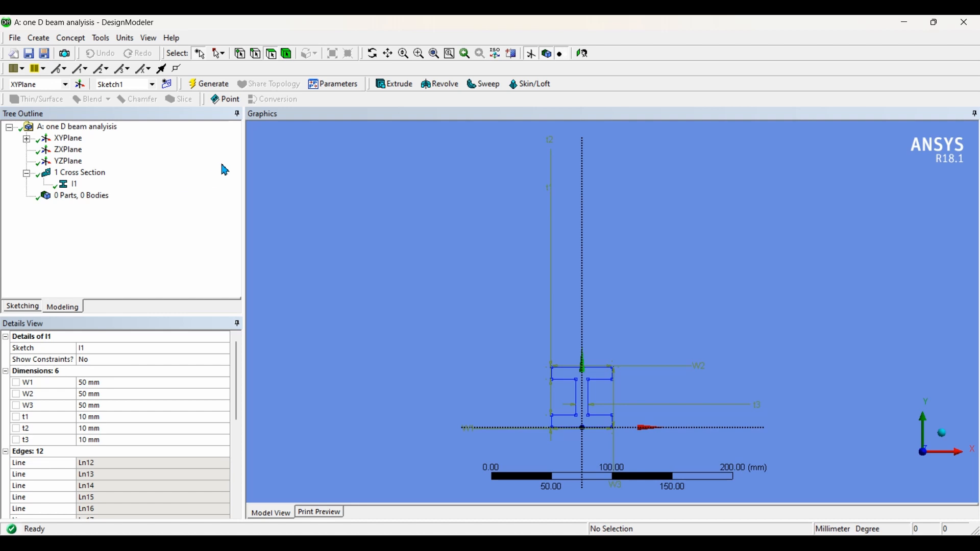
Generate a line body with Lines From Sketches, using the three-segment beam sketch as base object and Add Material as operation
click(72, 41)
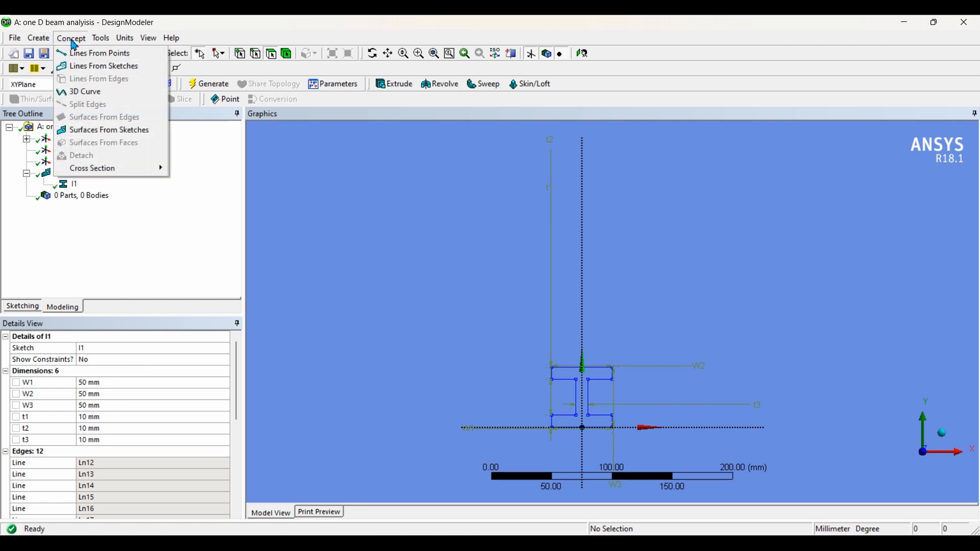
click(86, 66)
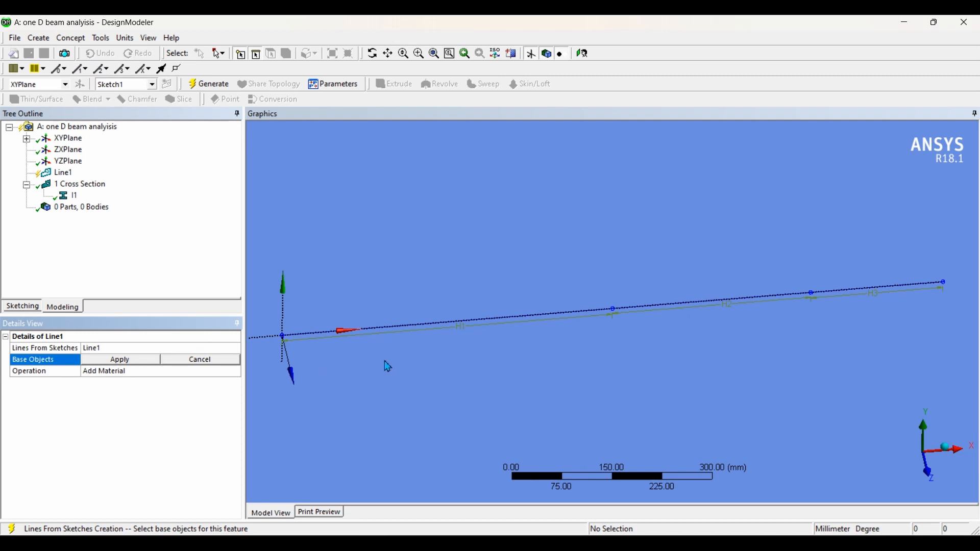
click(561, 316)
ctrl+click(646, 309)
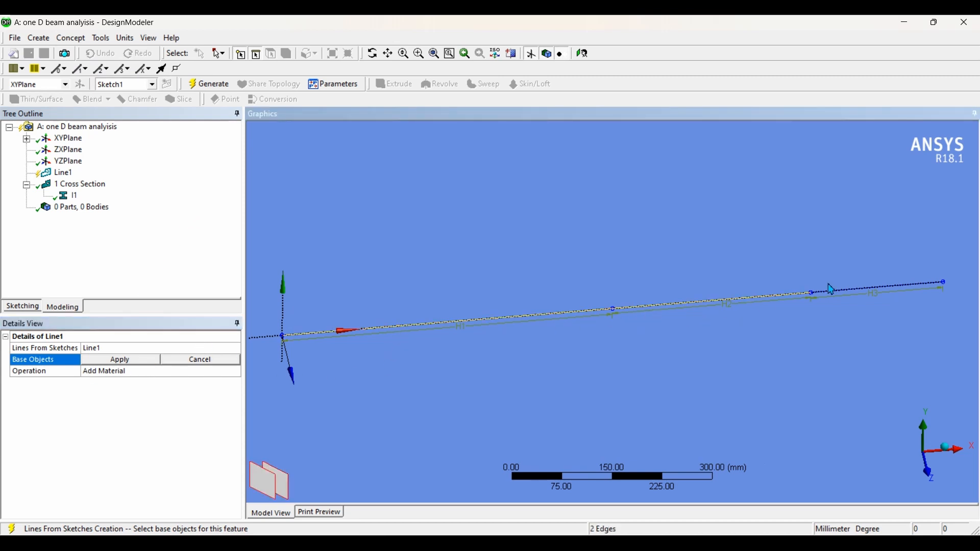
ctrl+click(861, 289)
click(120, 360)
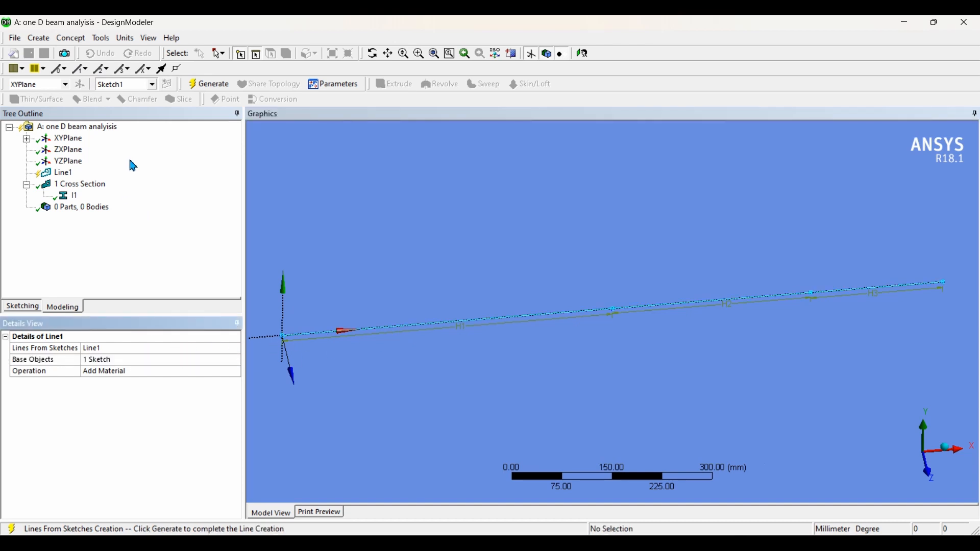
click(208, 84)
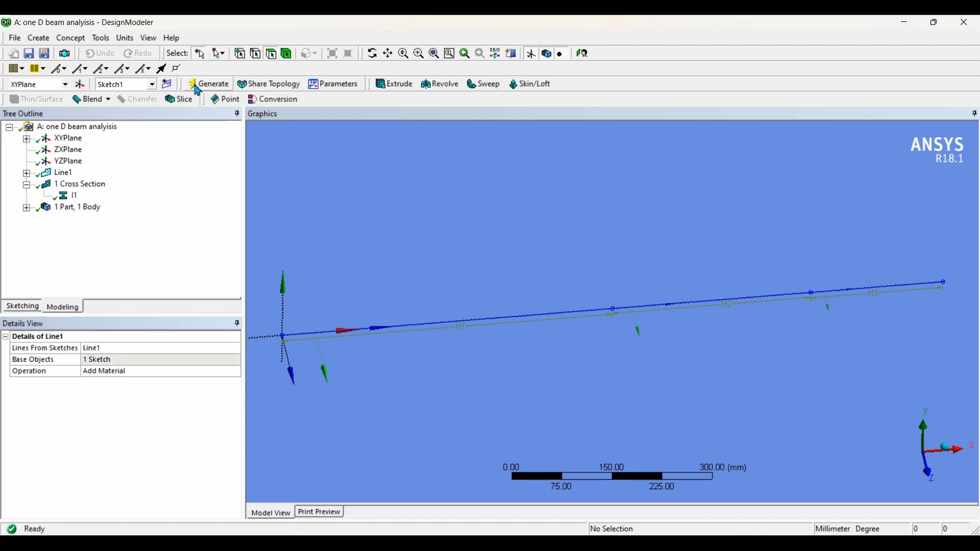
Assign the I1 cross section to the line body
scroll(591, 291, down, 3)
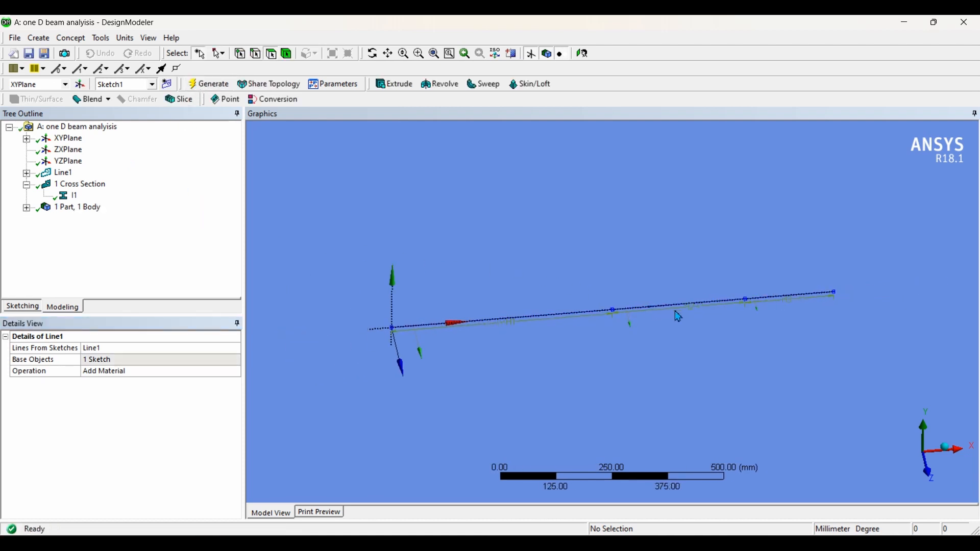
click(27, 208)
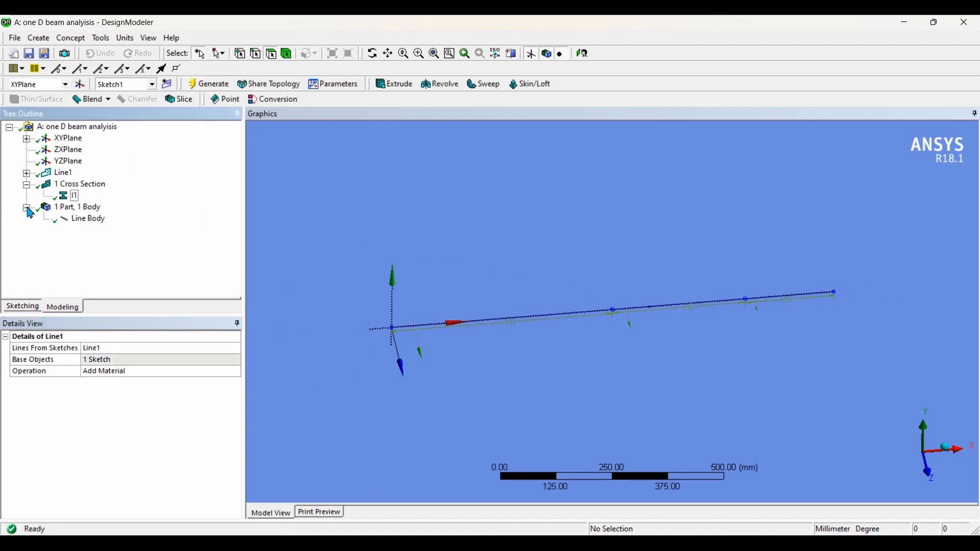
click(89, 219)
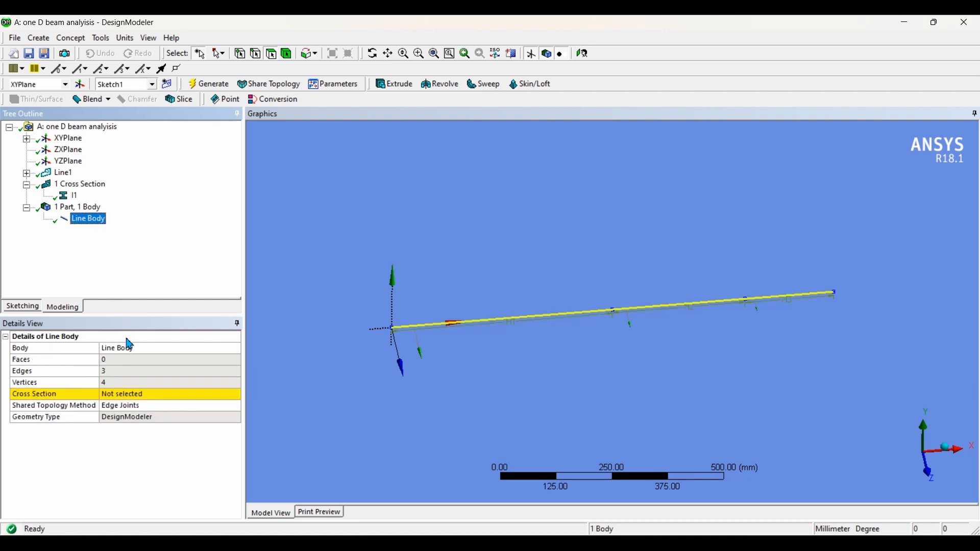
click(153, 394)
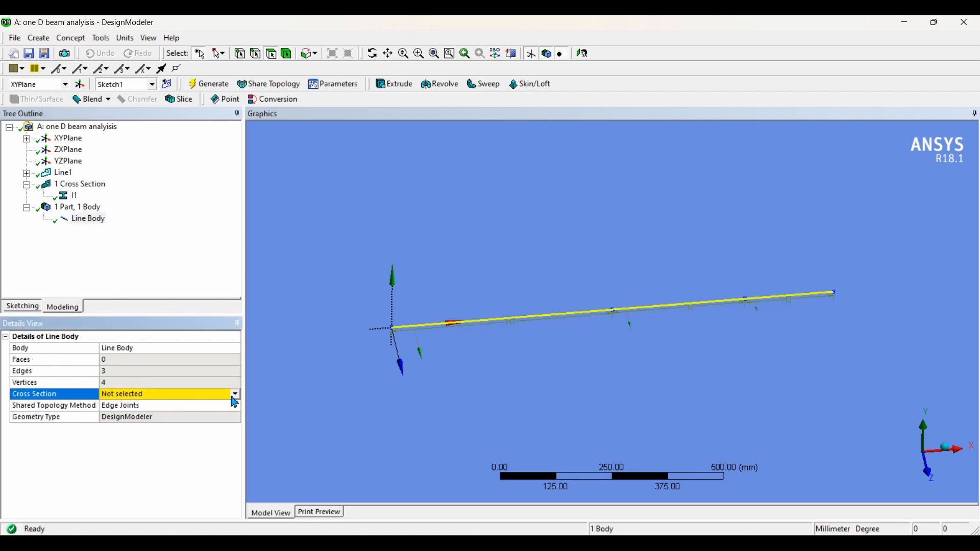
click(236, 394)
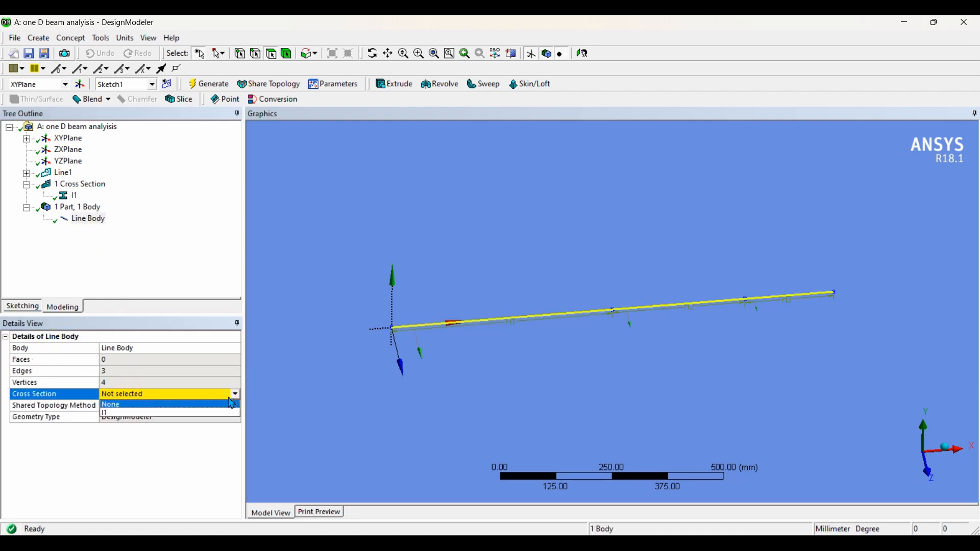
click(181, 414)
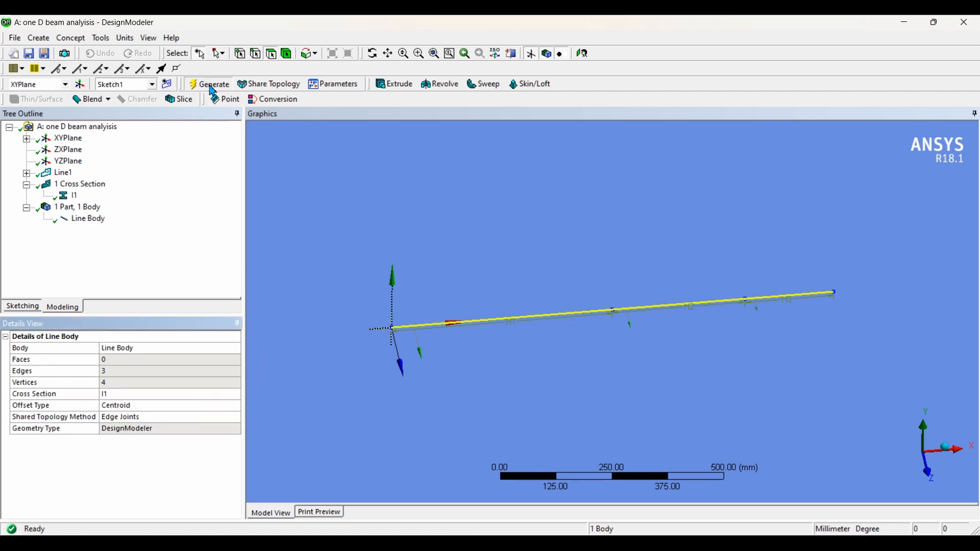
click(253, 180)
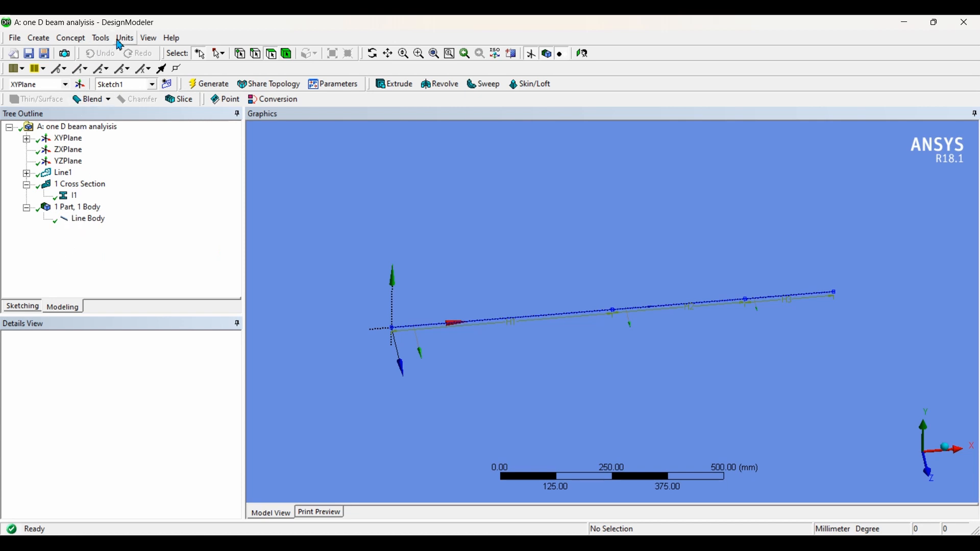
Display the beam's cross section solids and hide the plane axes and sketch display
click(149, 38)
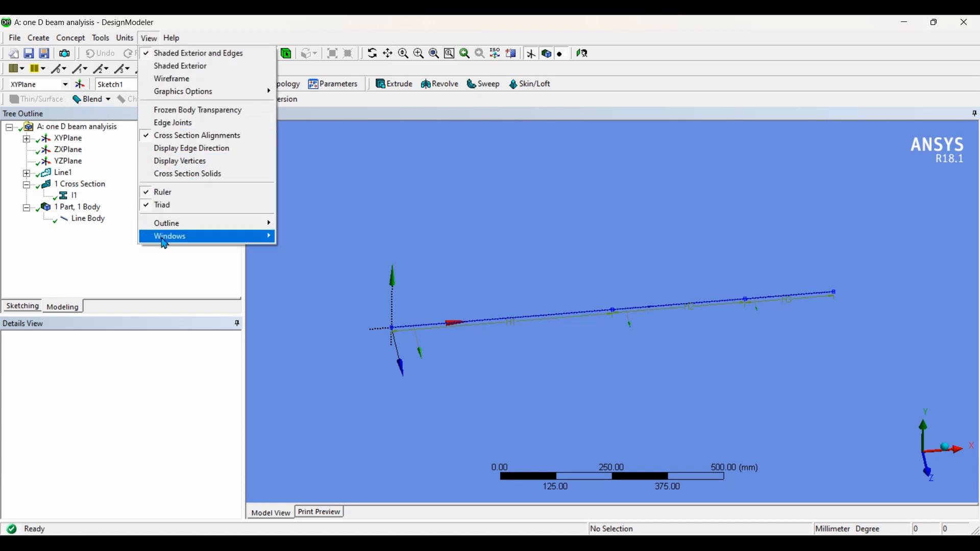
click(150, 175)
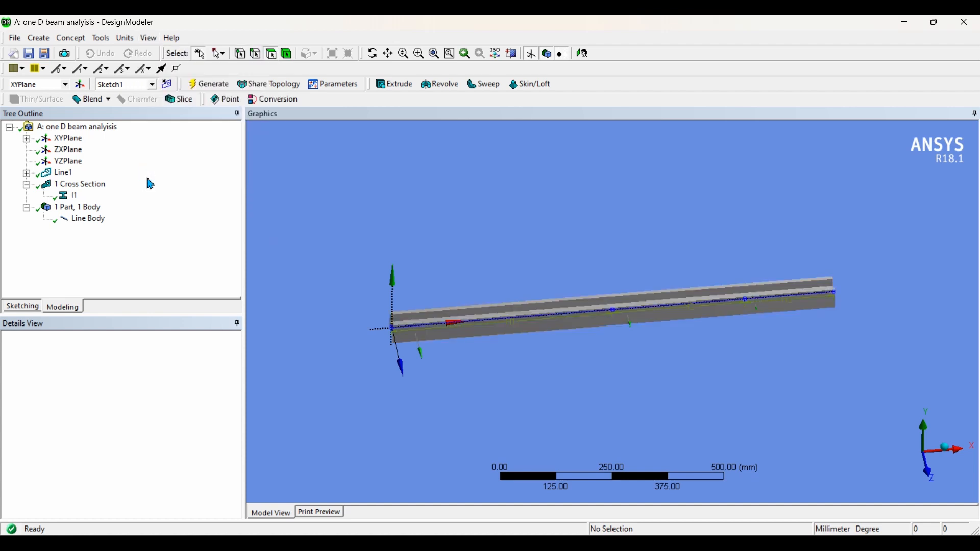
middle_drag(378, 353, 542, 380)
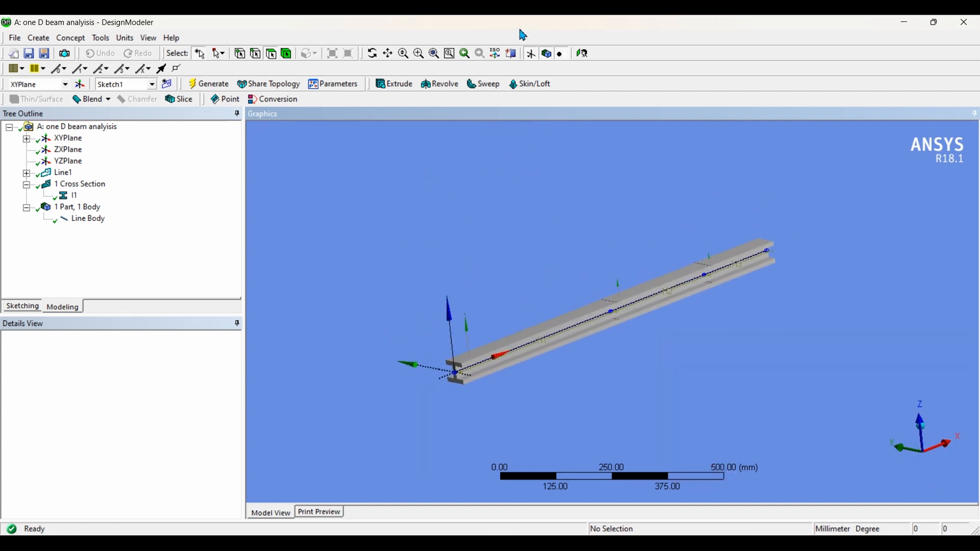
click(531, 54)
Examine the I-shaped profile at the beam's near end up close and the whole beam in an oblique view
scroll(453, 410, down, 2)
scroll(464, 395, up, 8)
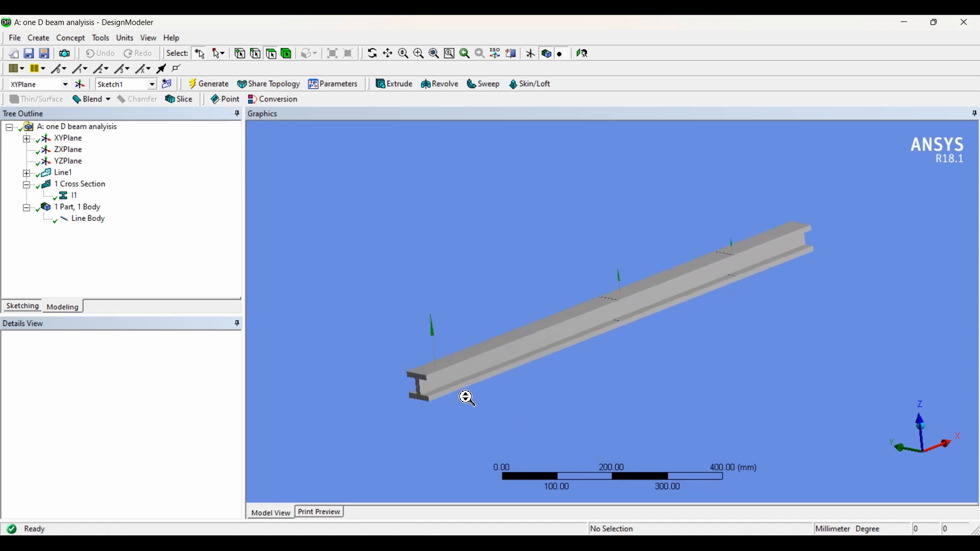
click(419, 54)
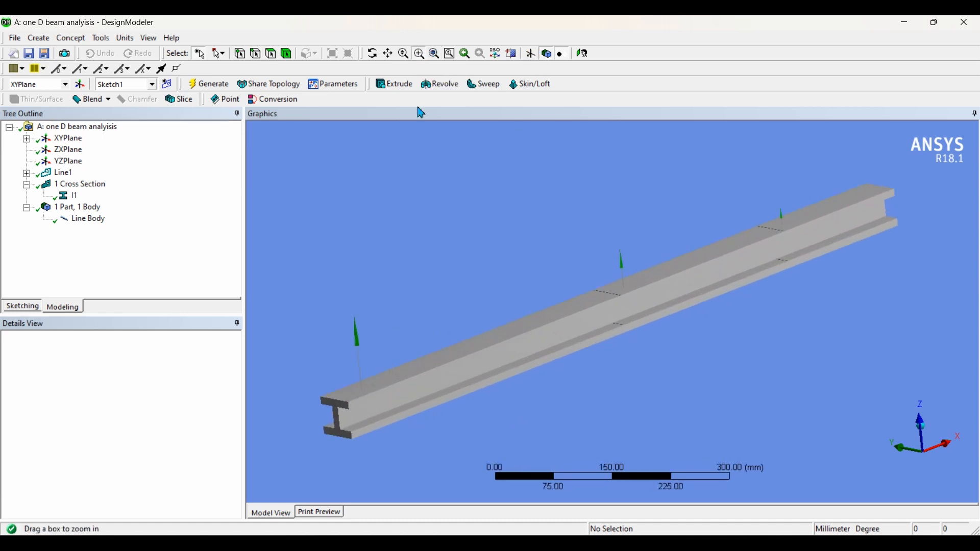
drag(299, 384, 374, 458)
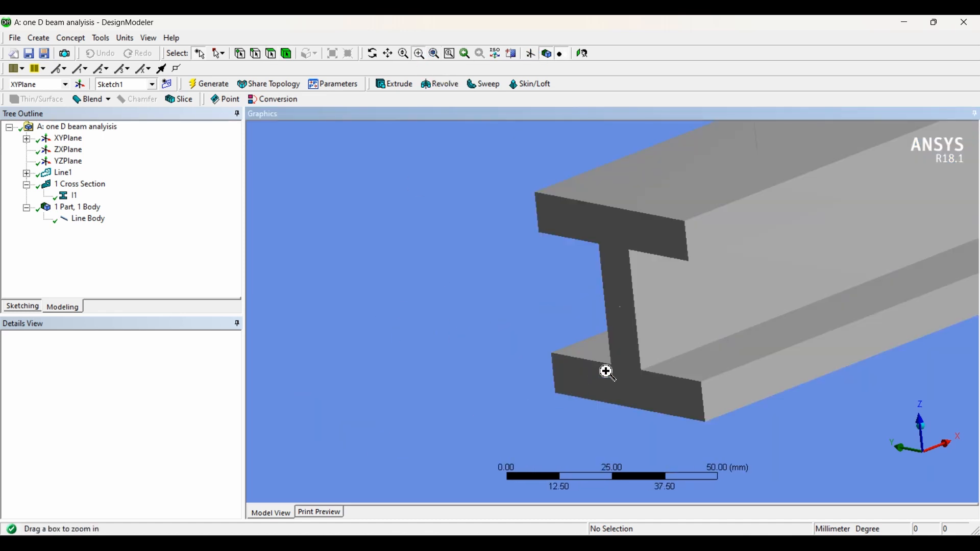
scroll(685, 322, down, 3)
mouse_move(641, 325)
middle_down()
mouse_move(718, 320)
mouse_move(672, 335)
mouse_move(627, 330)
middle_up()
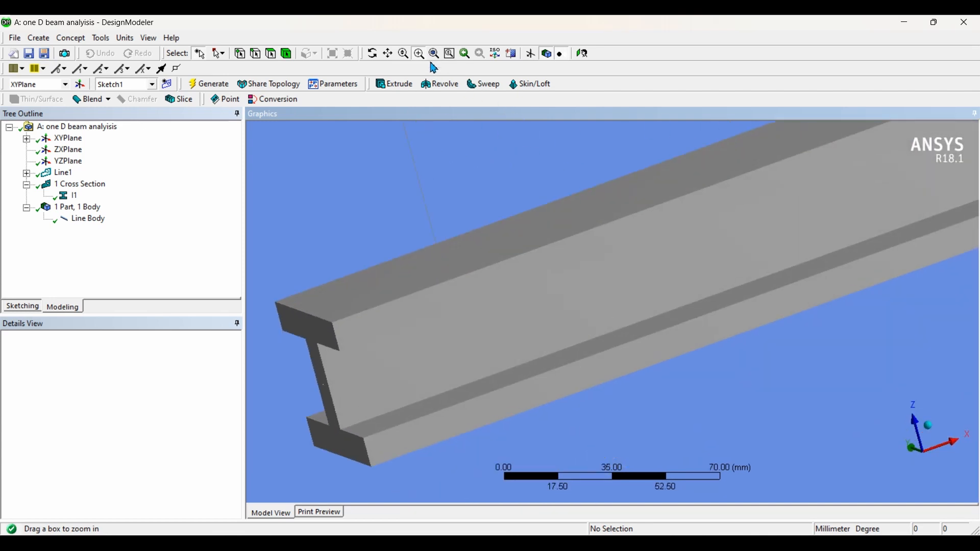
click(434, 53)
middle_drag(722, 249, 833, 396)
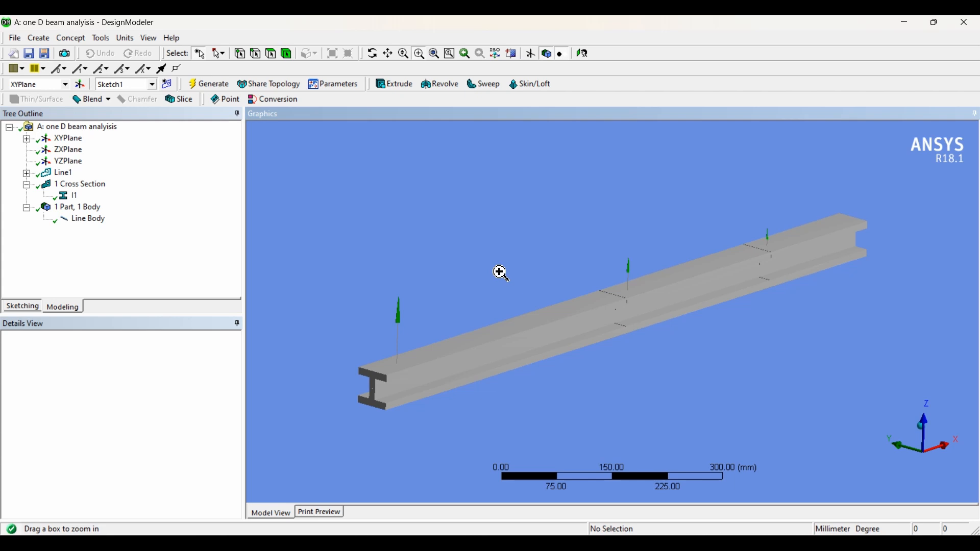
Generate the geometry, switch to Workbench and open the static structural system's Model in Mechanical
click(222, 85)
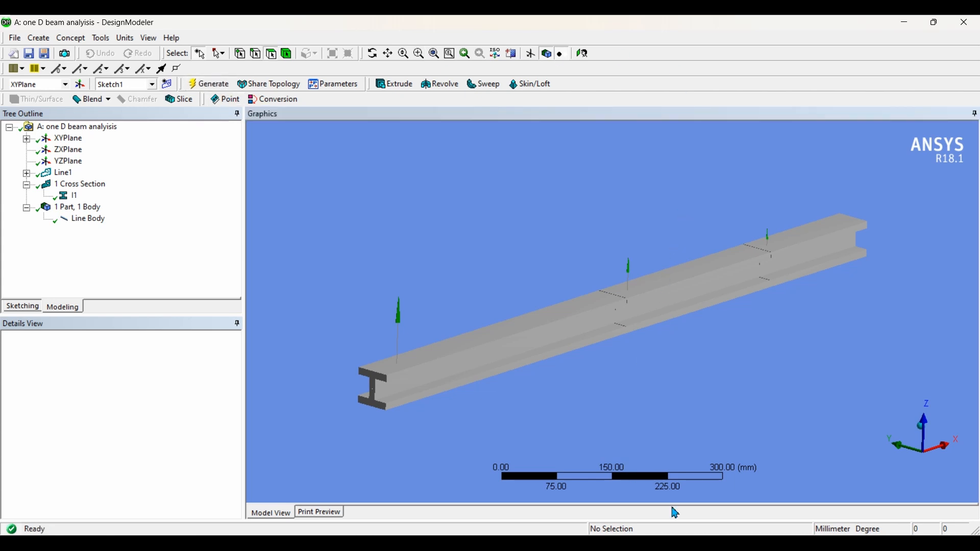
key(alt+Tab)
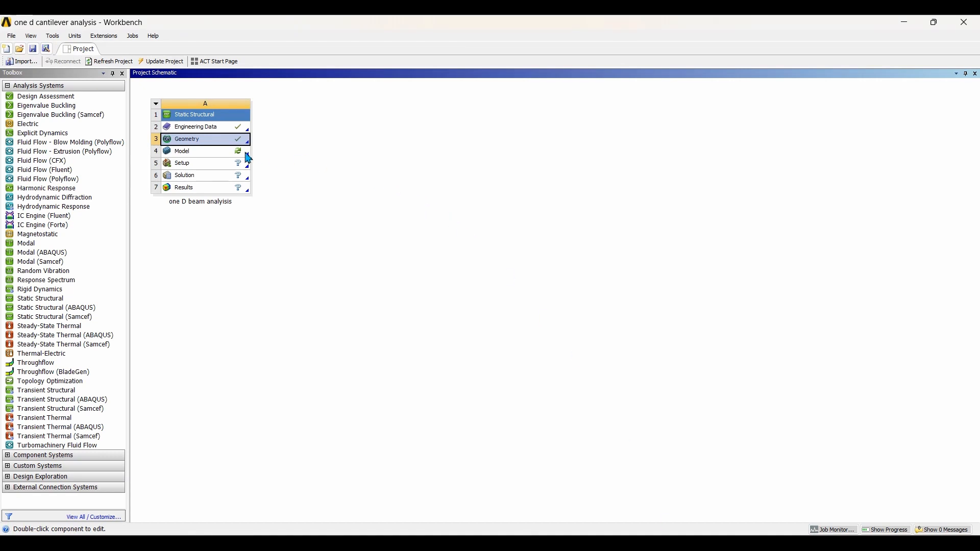
double_click(185, 151)
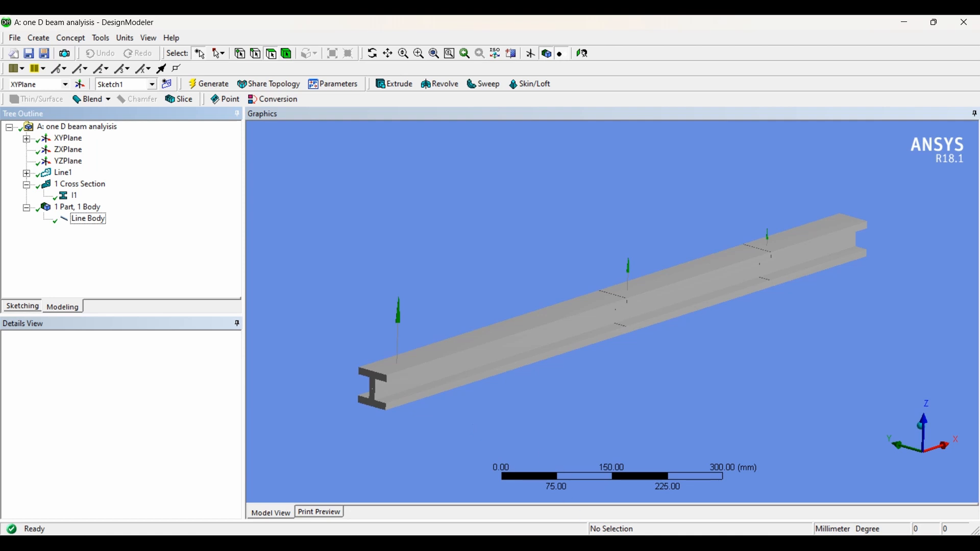
click(730, 464)
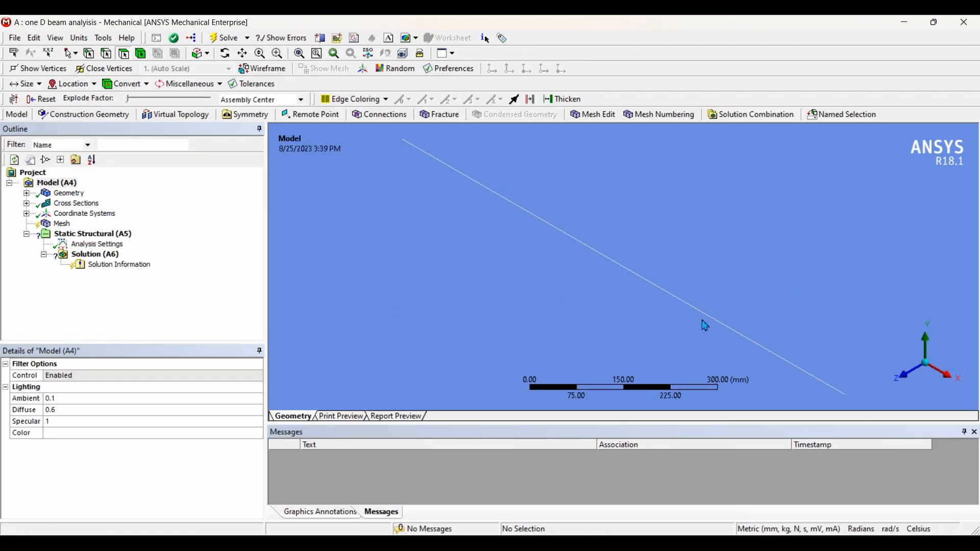
Generate the beam's mesh with the default settings
middle_drag(512, 274, 493, 340)
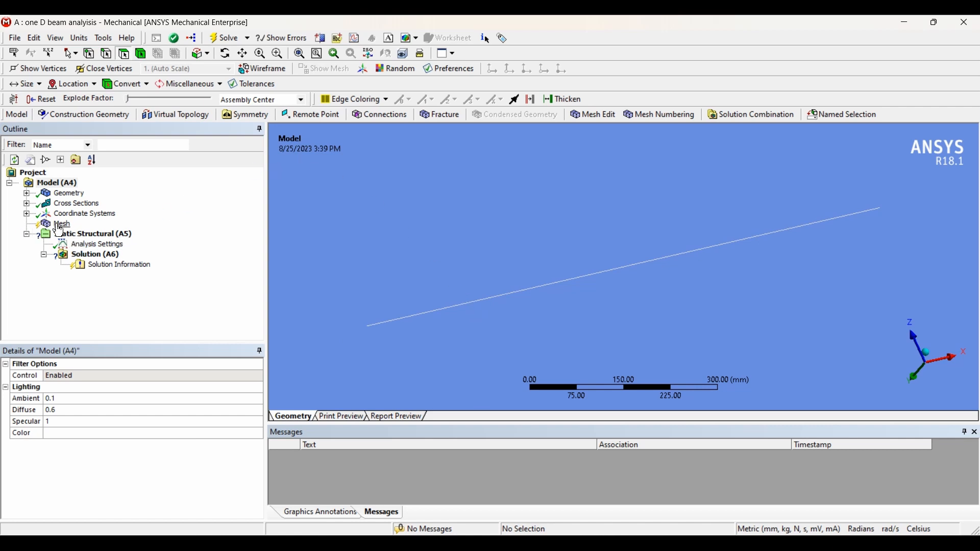
click(63, 226)
right_click(65, 231)
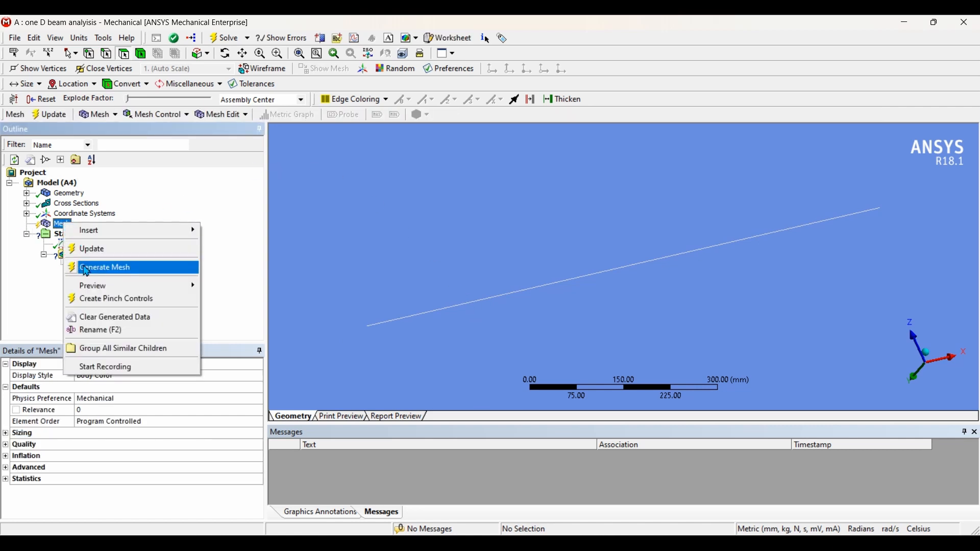
click(88, 265)
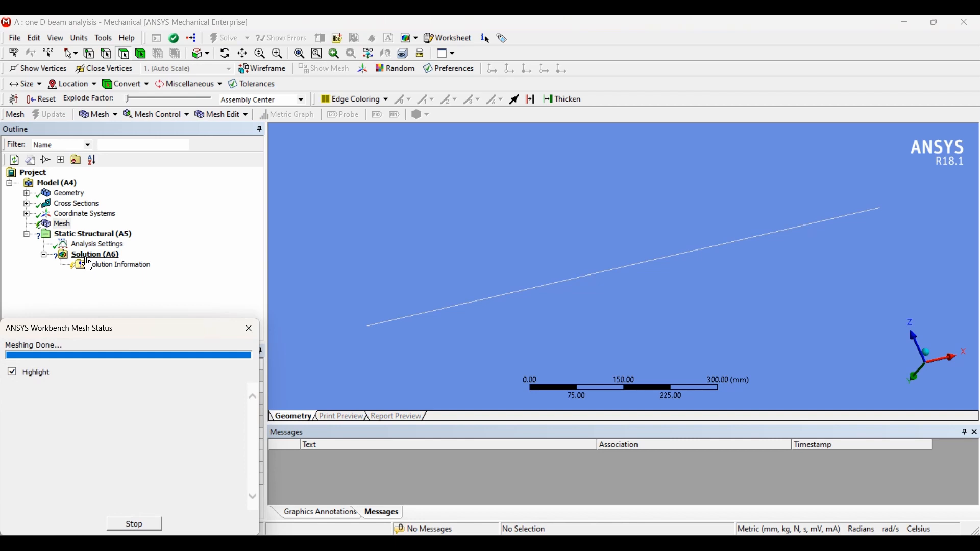
middle_drag(496, 209, 705, 212)
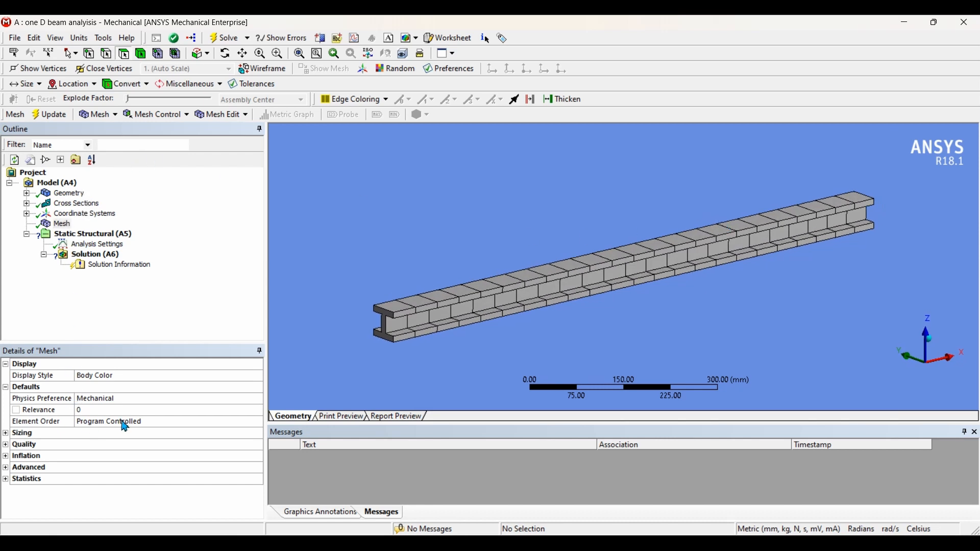
Set the mesh relevance to 23 and run Solve to update the mesh
click(149, 412)
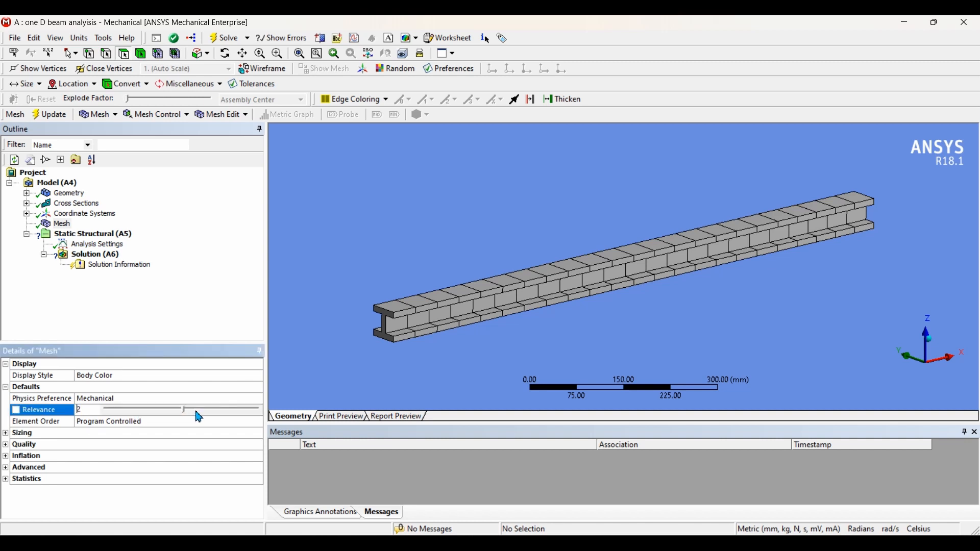
drag(200, 418, 205, 410)
click(213, 305)
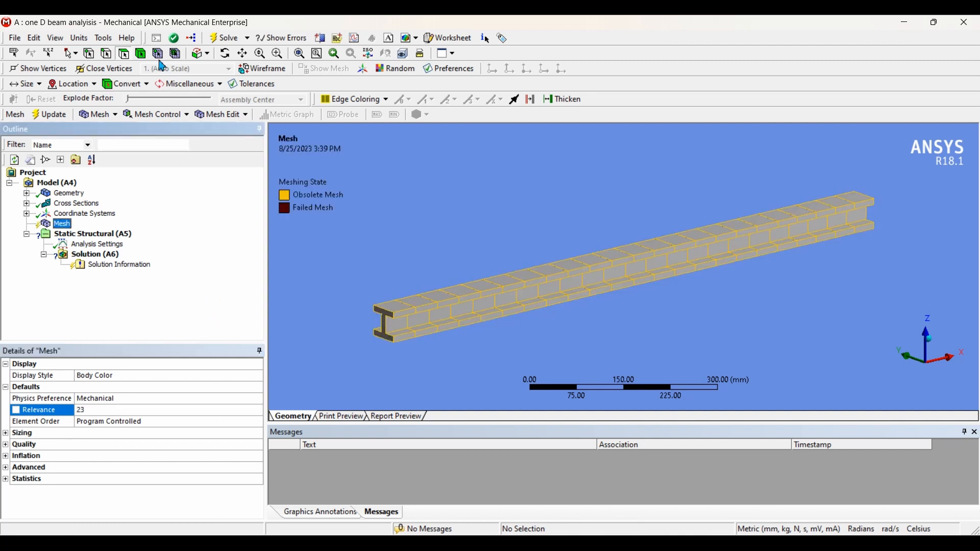
click(228, 38)
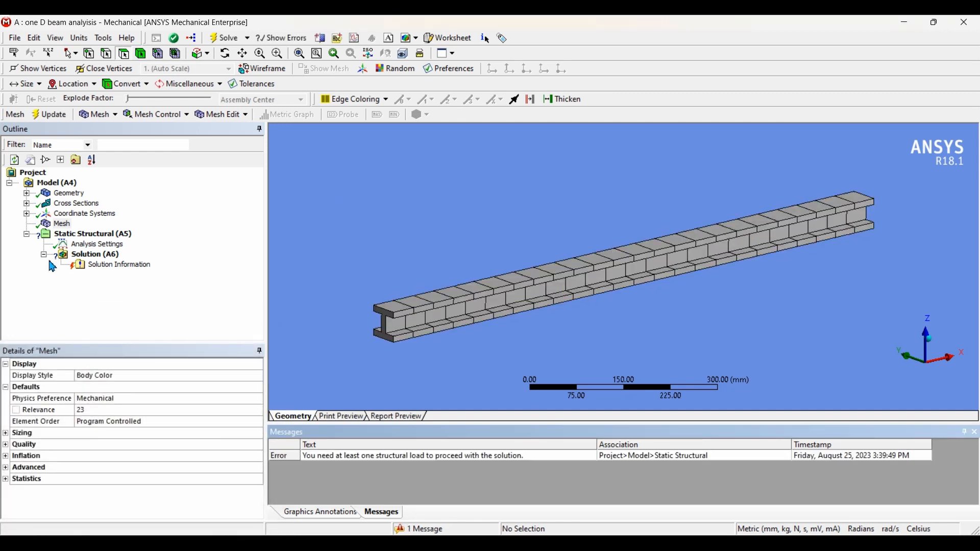
Insert a Fixed Support in the static structural analysis and apply it to the beam's end vertex at the origin
click(90, 236)
right_click(90, 236)
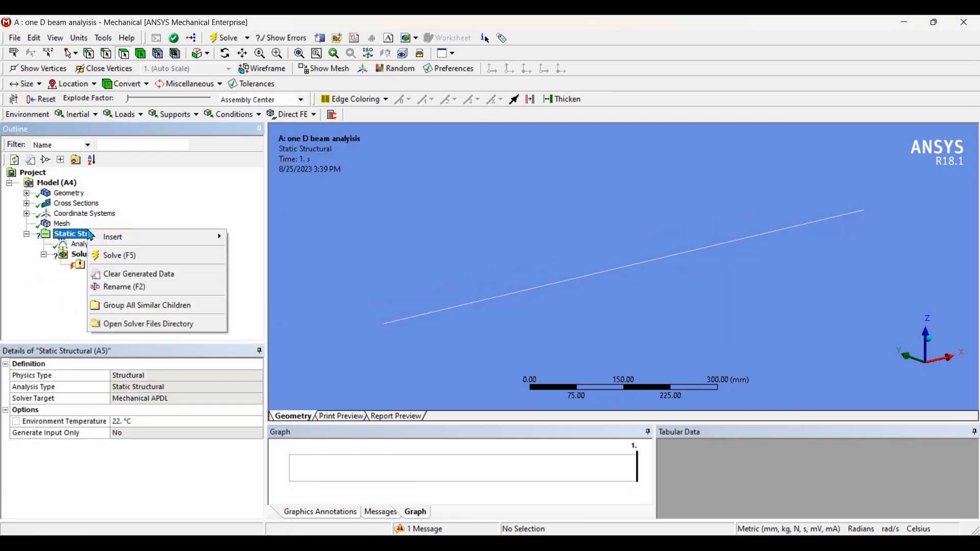
mouse_move(101, 243)
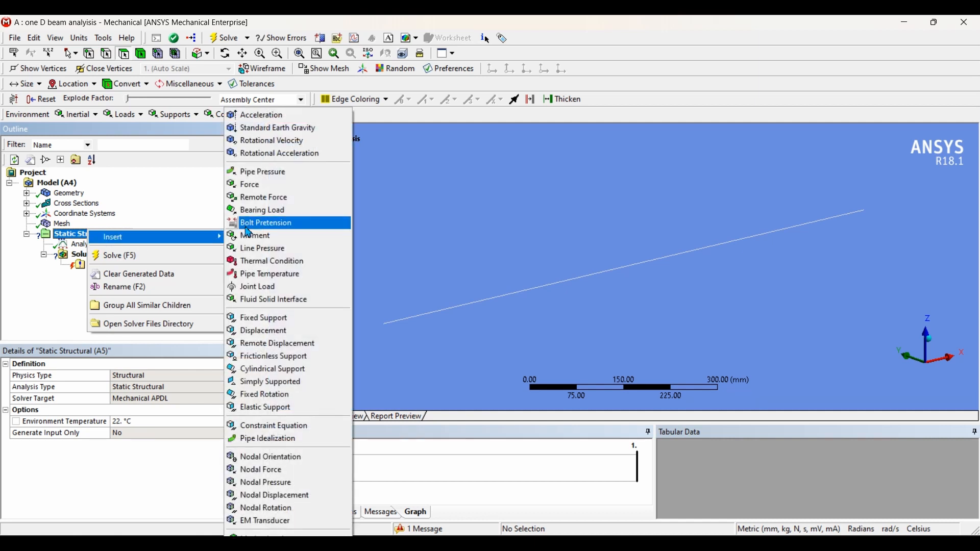
click(275, 322)
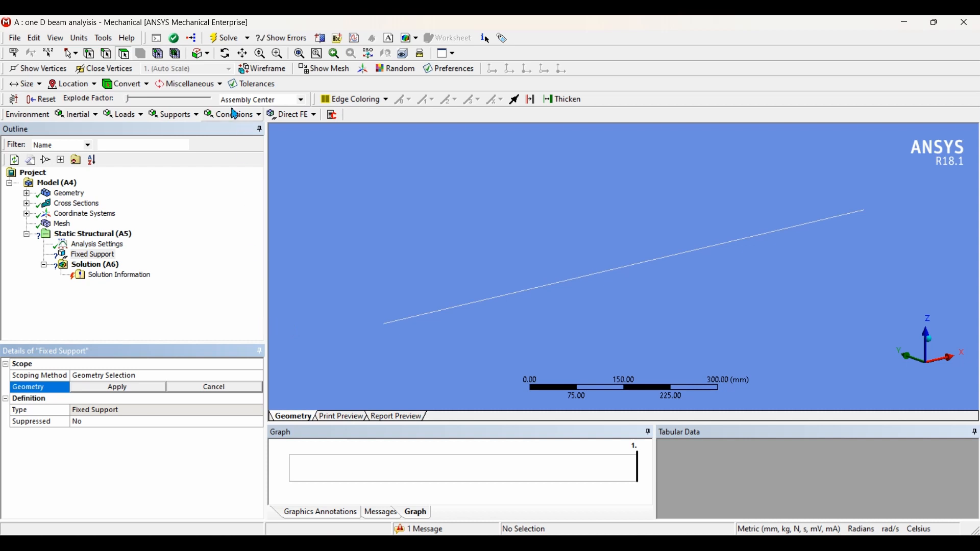
click(88, 54)
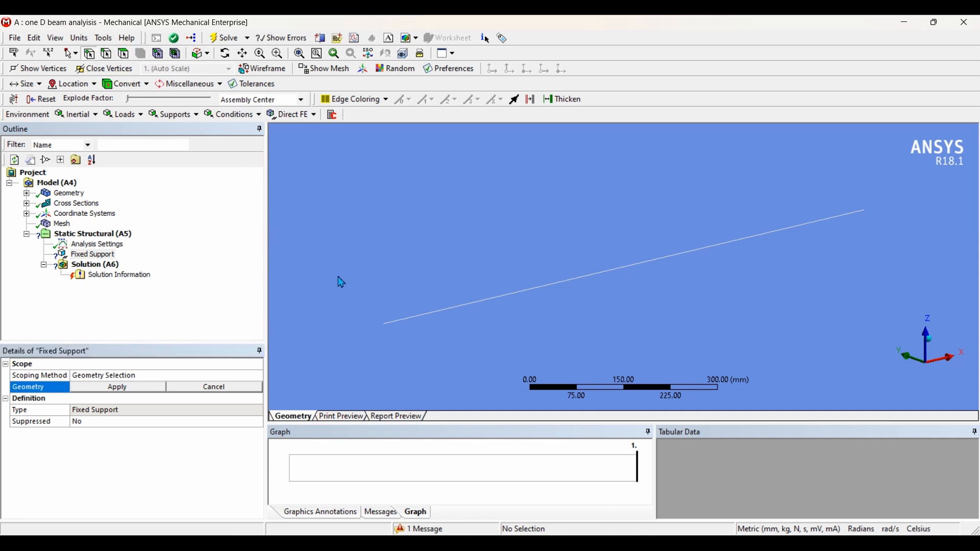
click(386, 325)
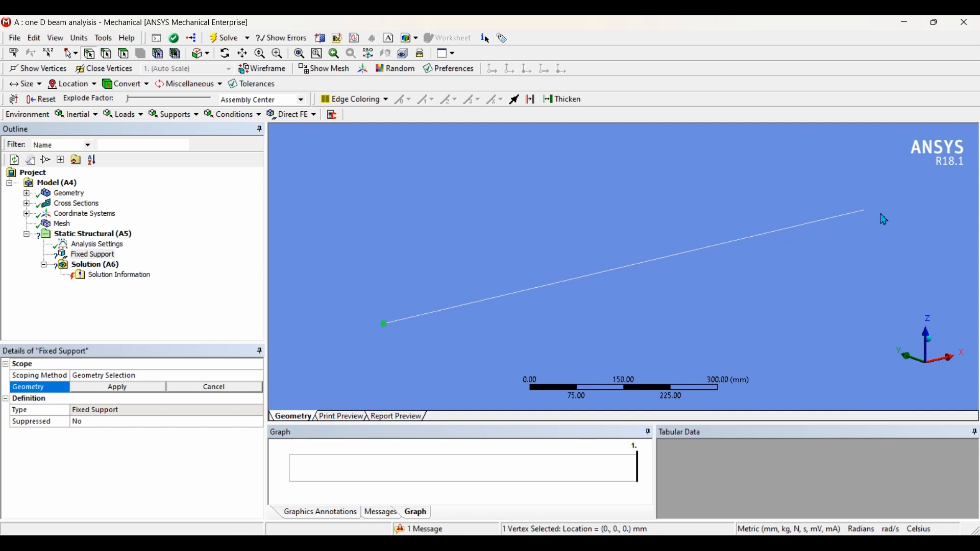
click(136, 390)
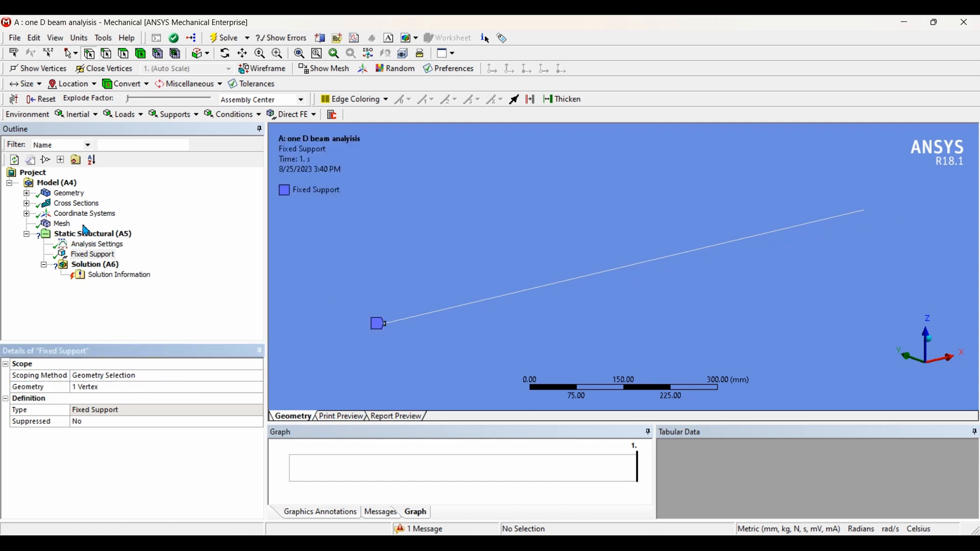
click(84, 234)
right_click(85, 234)
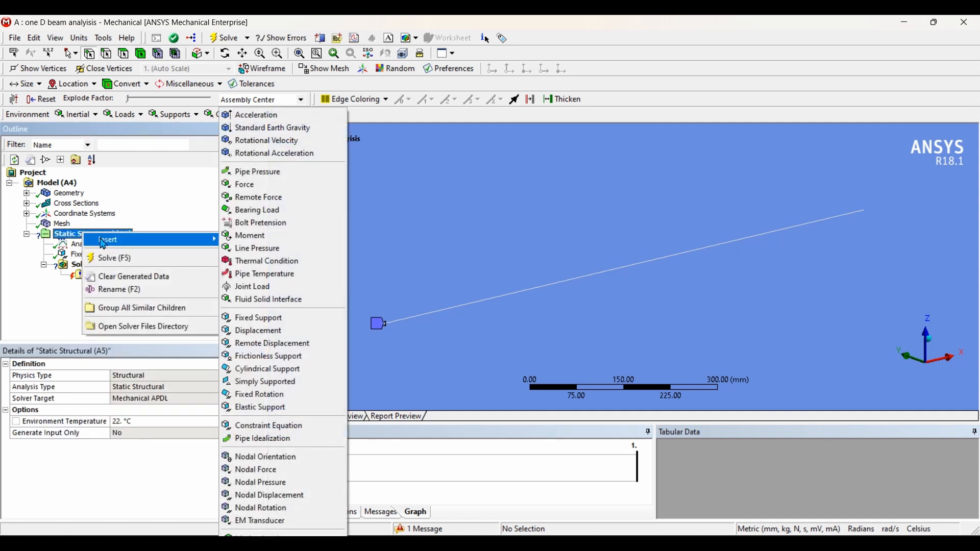
click(171, 215)
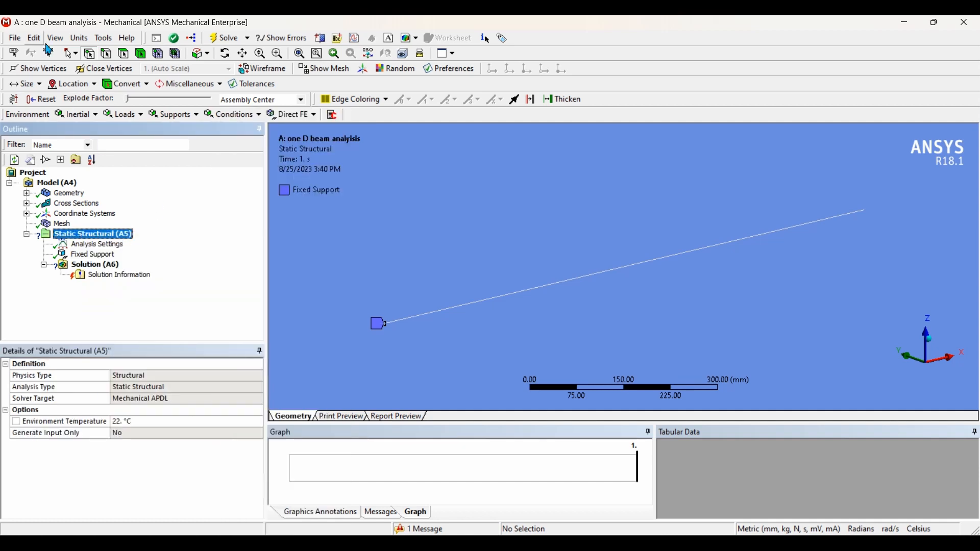
click(79, 38)
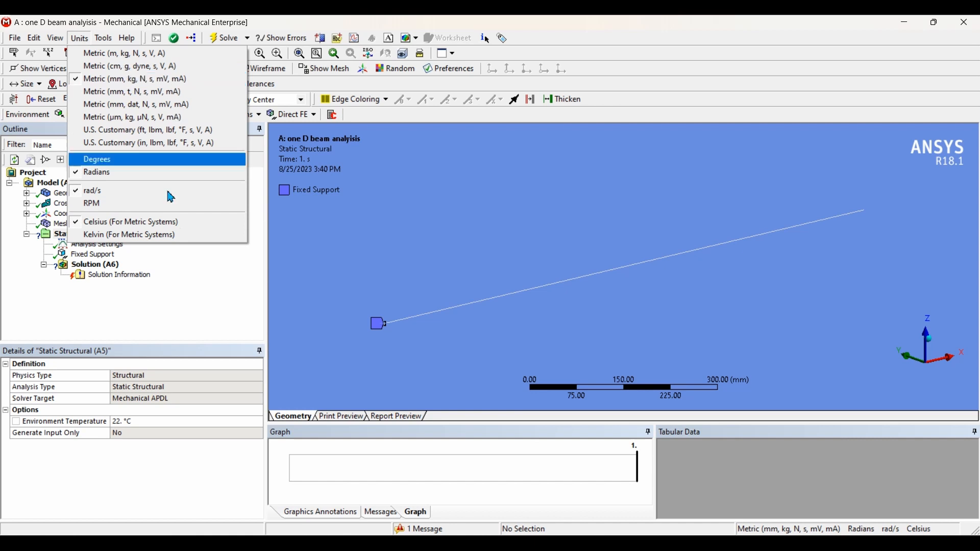
click(104, 245)
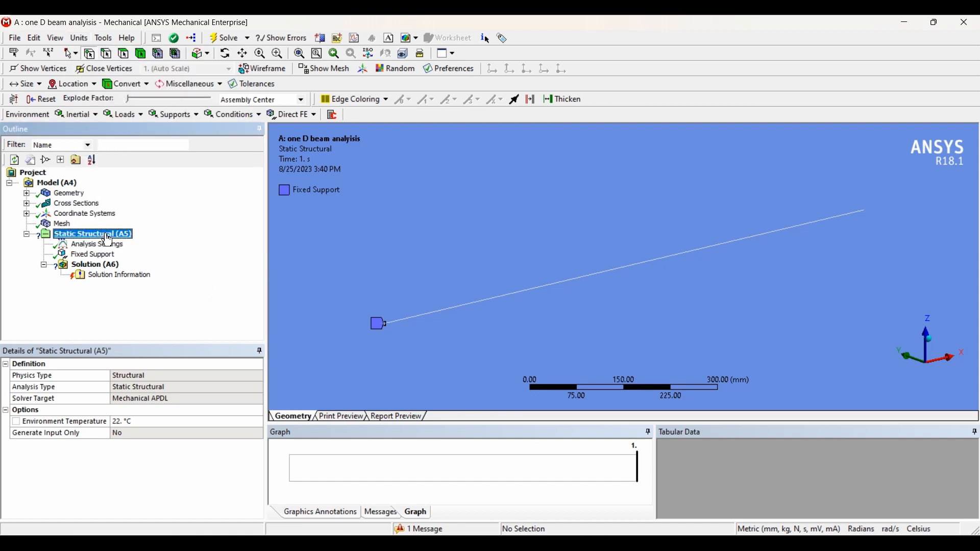
Insert a Force on the vertex at the beam's free end, opposite the fixed support, and define it by Components
right_click(107, 240)
mouse_move(134, 242)
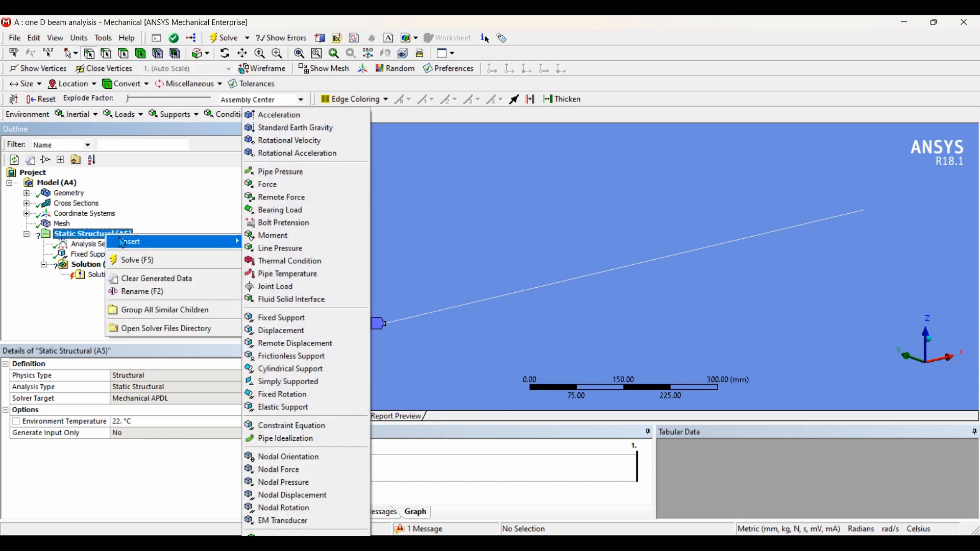
click(264, 185)
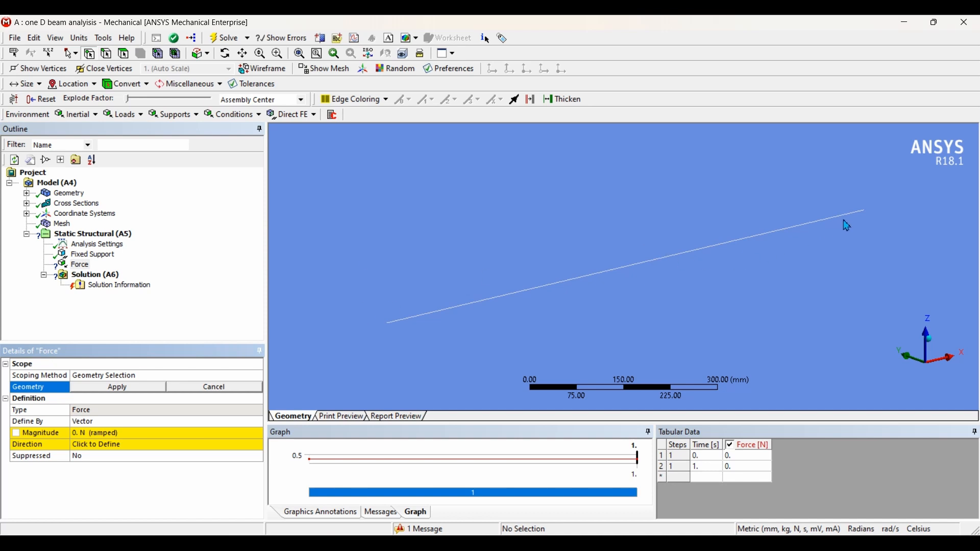
click(865, 211)
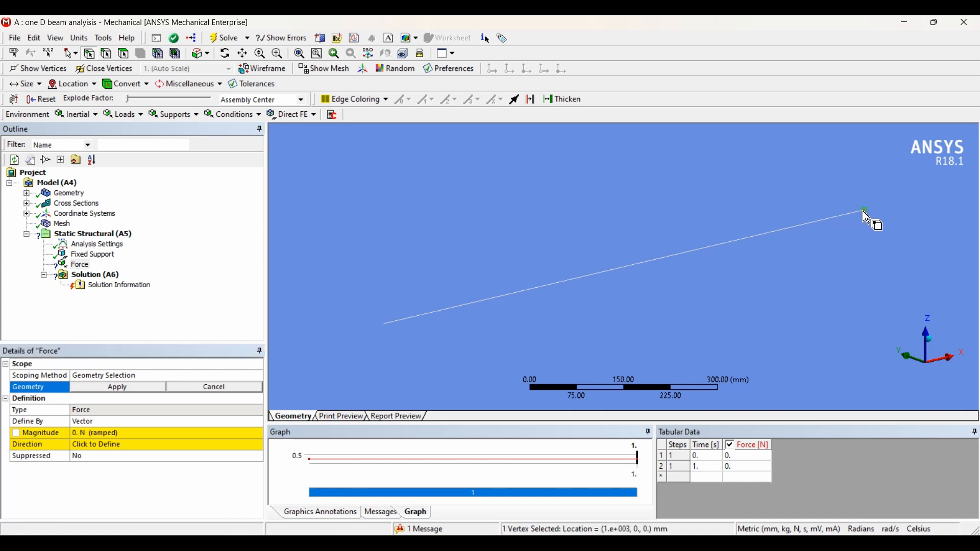
click(134, 389)
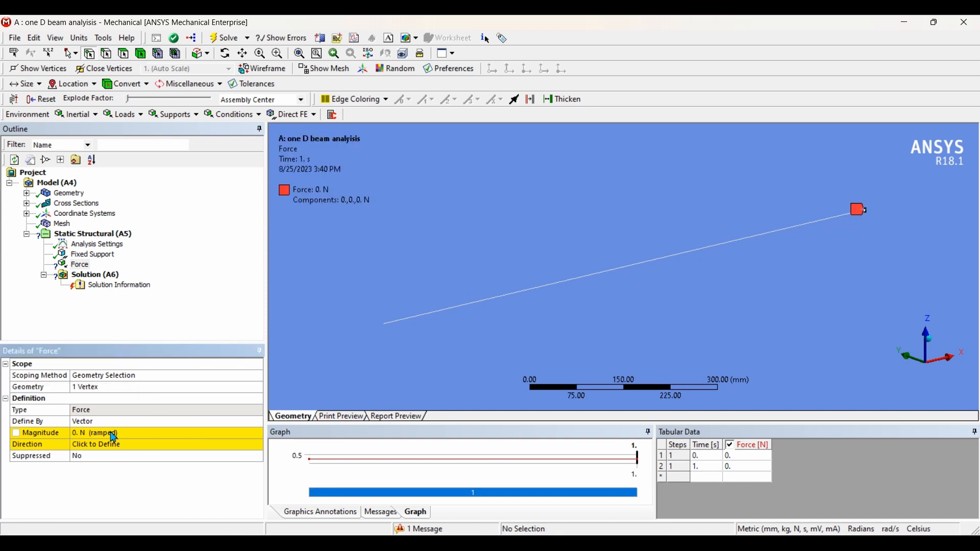
click(257, 423)
click(260, 422)
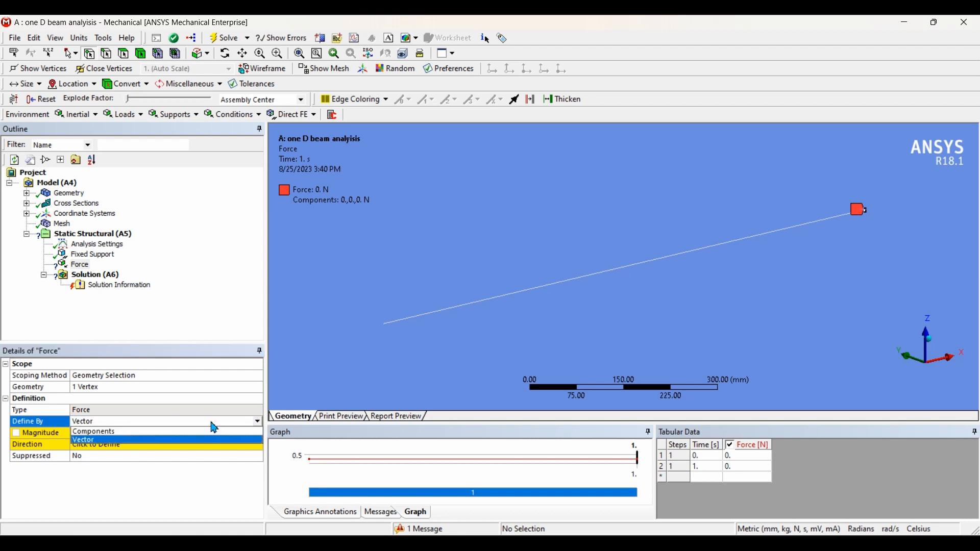
click(136, 437)
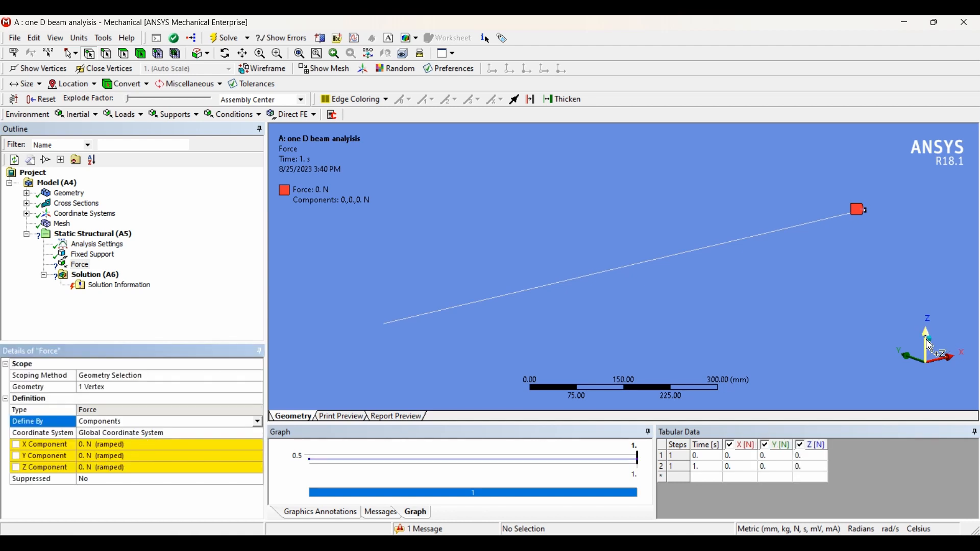
Set the Z component of the force at the beam's free end to -100 N
click(152, 469)
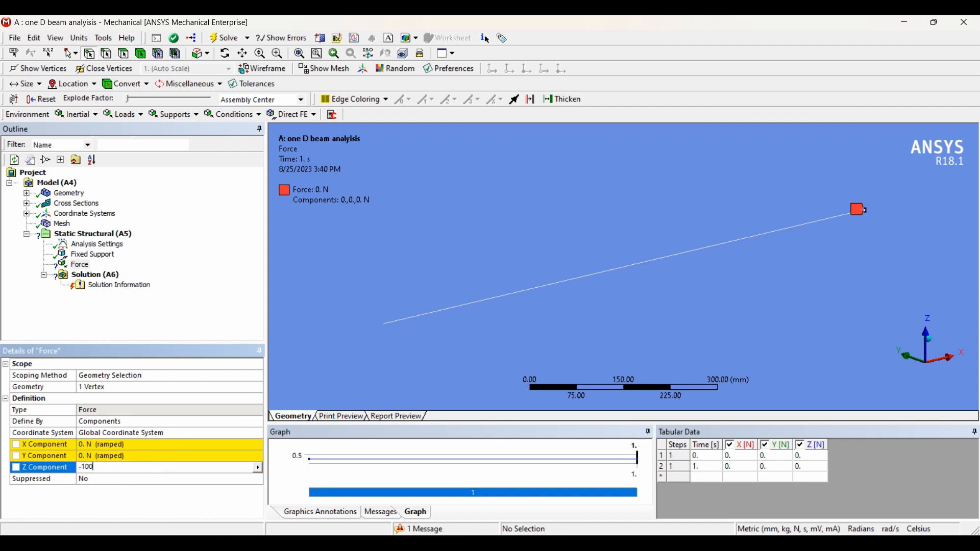
key(Return)
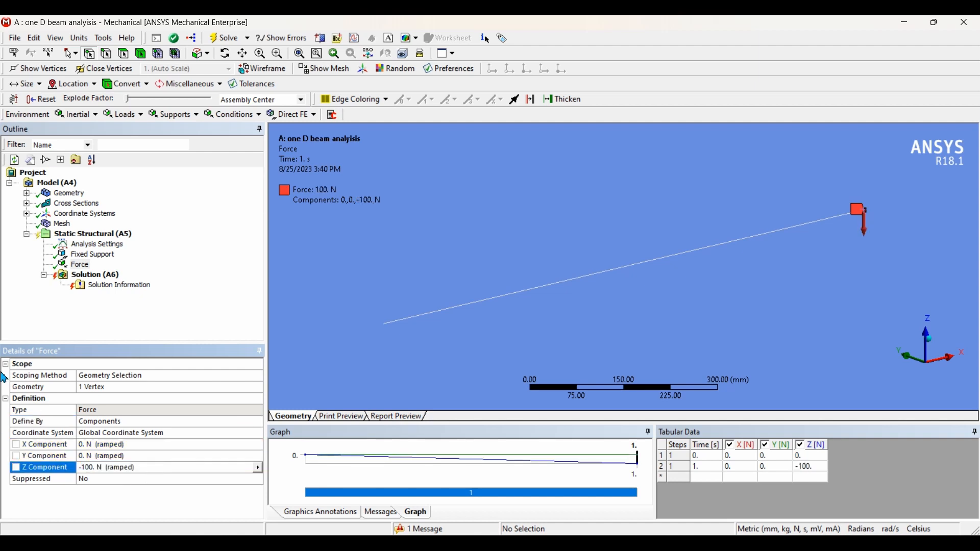
Insert a second Force in the static structural analysis, apply it to the 300 mm edge in the beam's outer half, and define it by Components
click(87, 236)
right_click(85, 239)
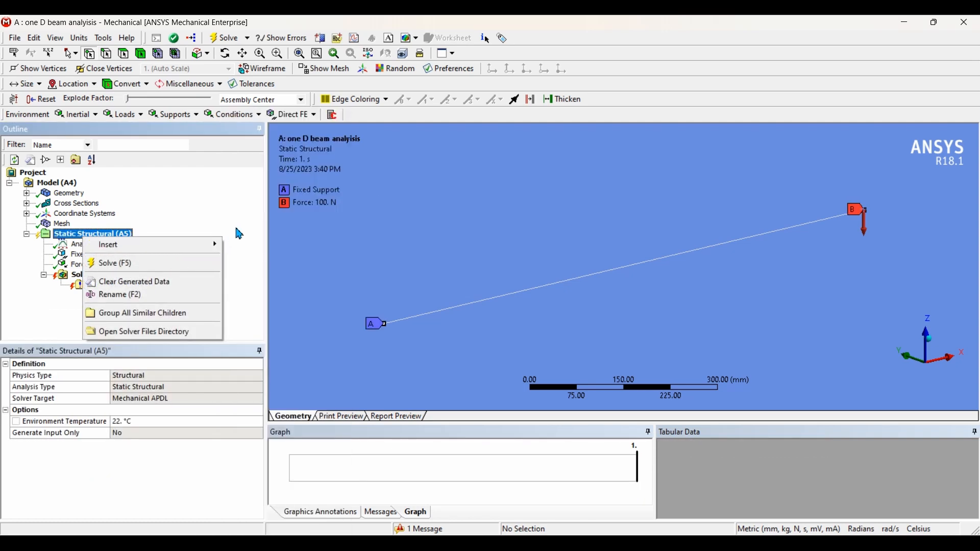
mouse_move(207, 245)
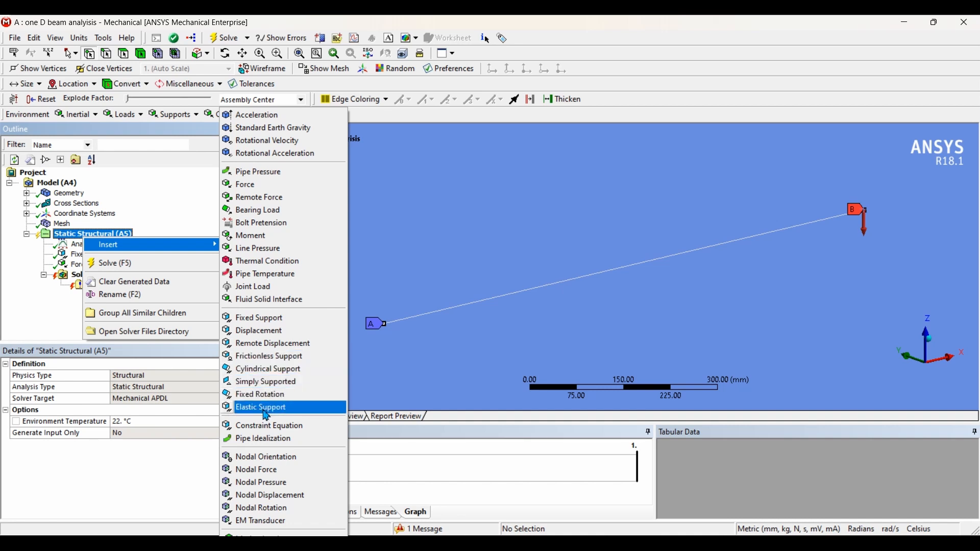
click(250, 187)
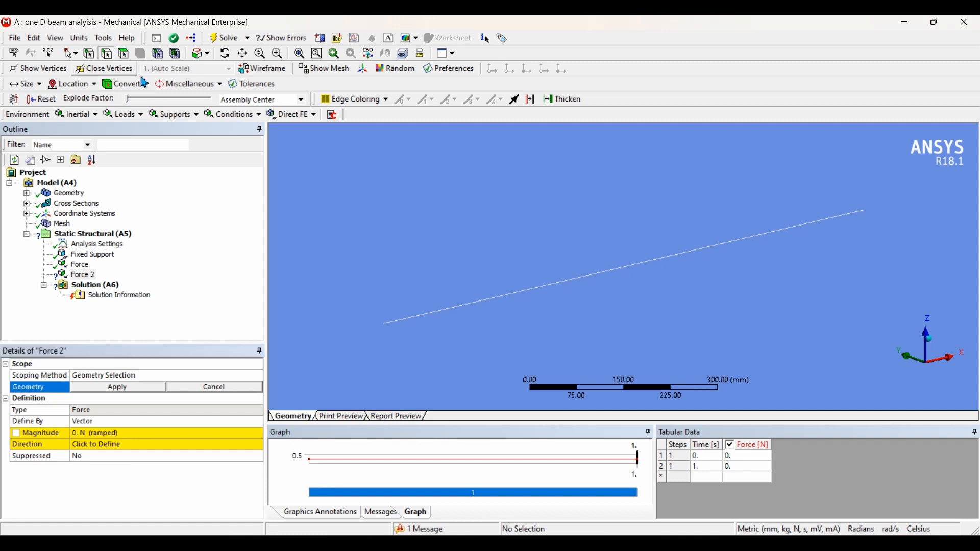
click(713, 252)
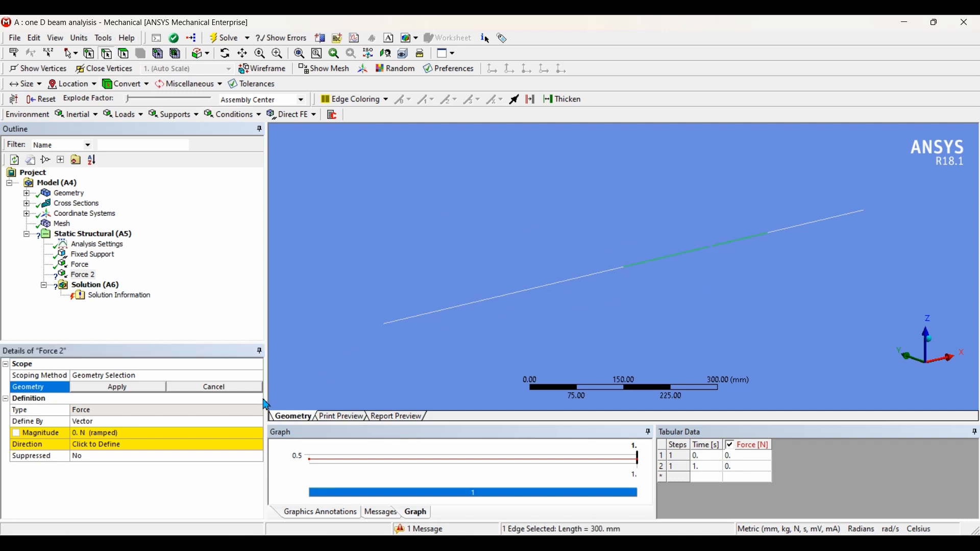
click(144, 389)
click(146, 422)
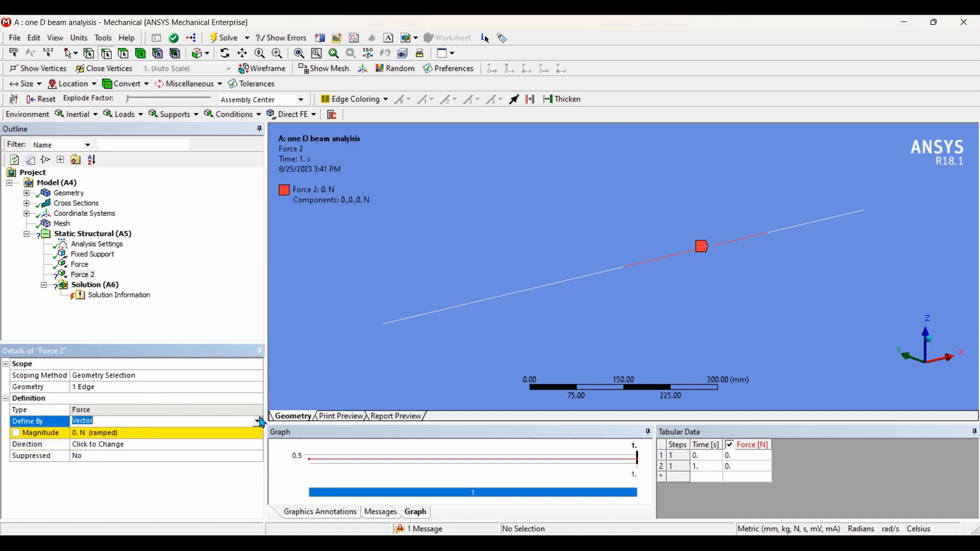
click(260, 423)
click(127, 444)
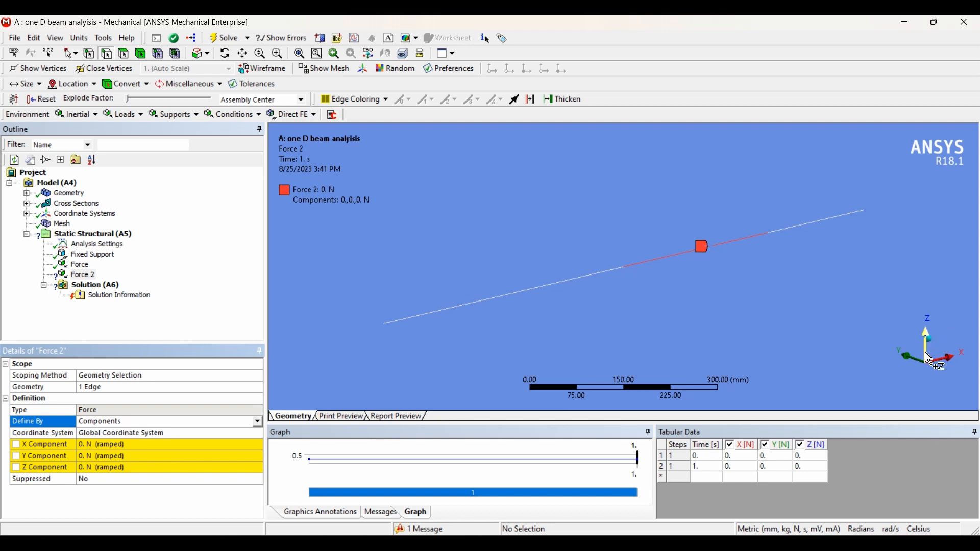
Try Z components of -100 N and -5000 N for the second force on the beam's edge
click(146, 470)
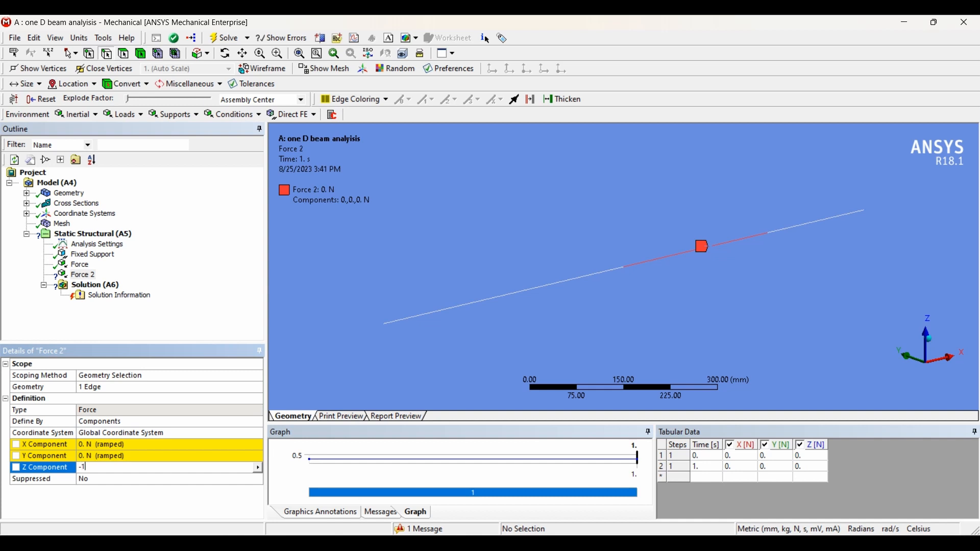
key(Return)
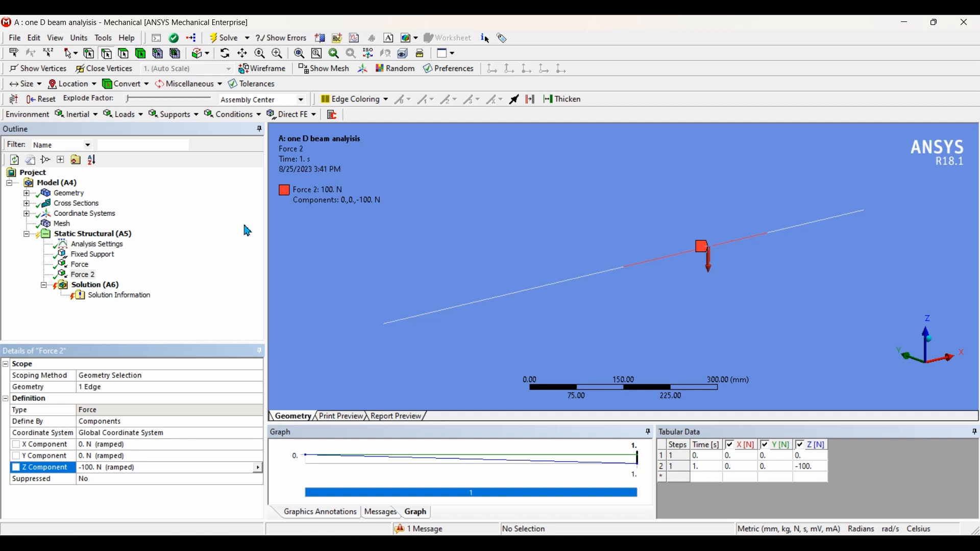
click(168, 472)
text(-5000)
key(Return)
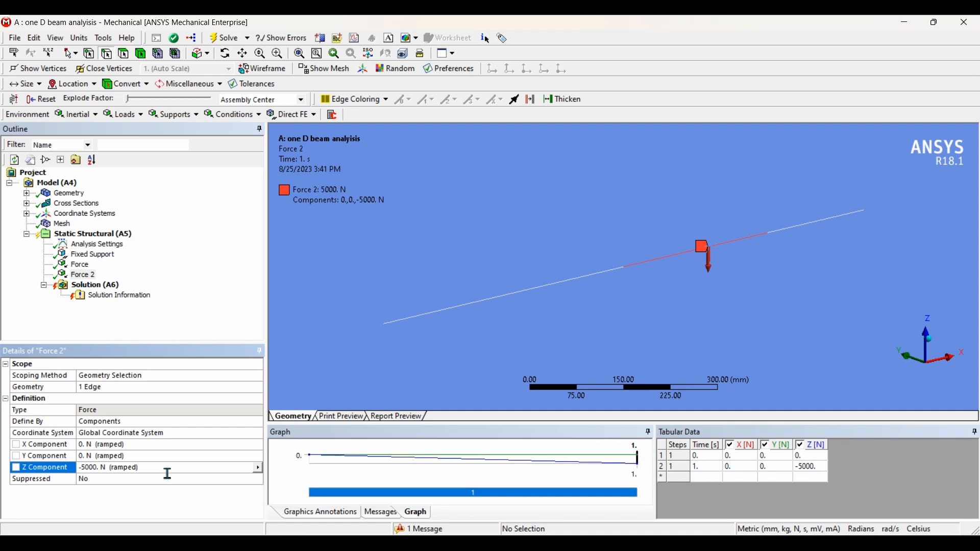
Set the second force's Z component to -500 N
click(168, 472)
text(-500)
key(Return)
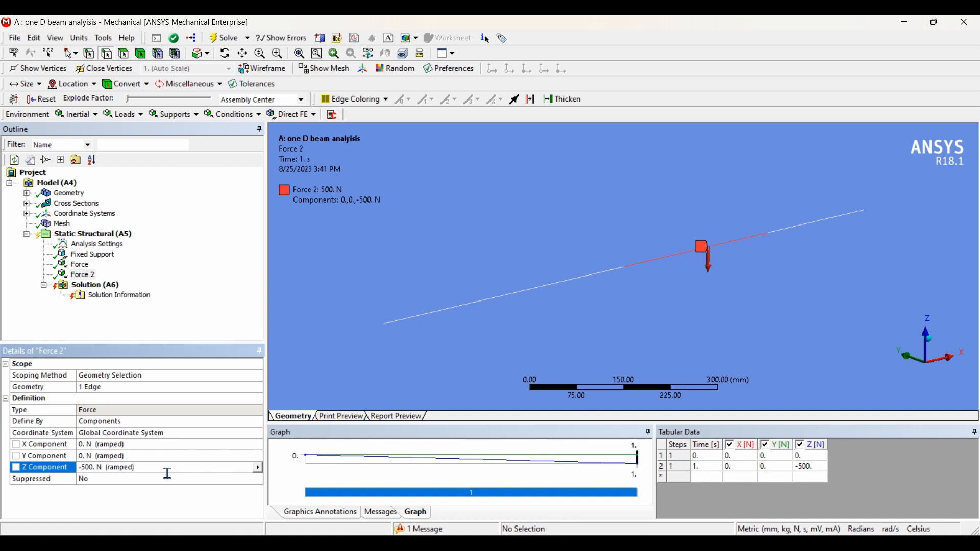
click(207, 330)
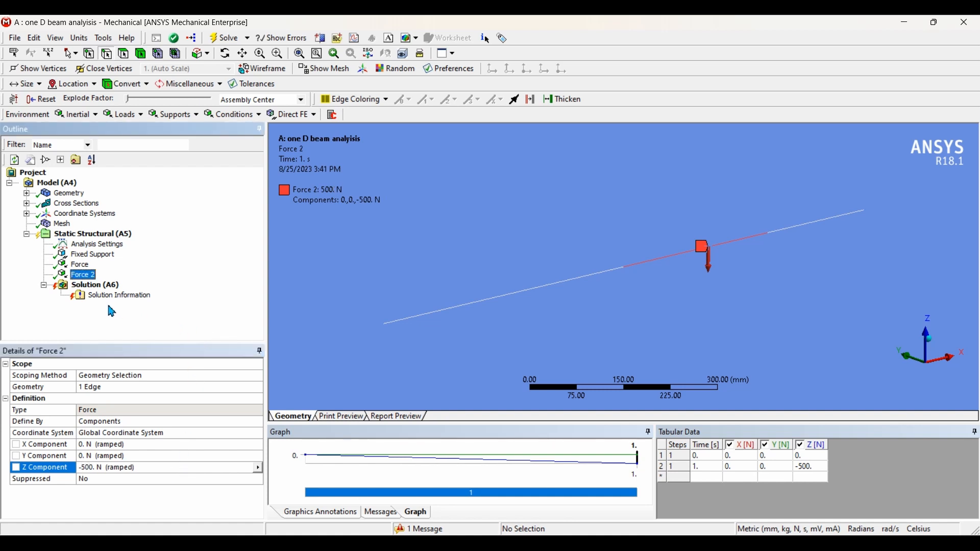
Insert a Total Deformation result into the solution of the static structural analysis
click(94, 286)
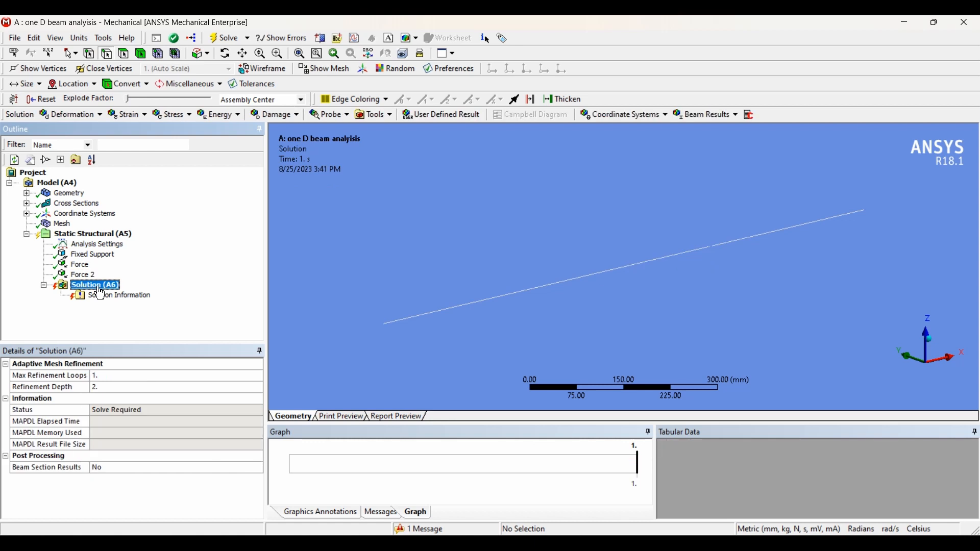
right_click(97, 286)
mouse_move(169, 294)
mouse_move(275, 297)
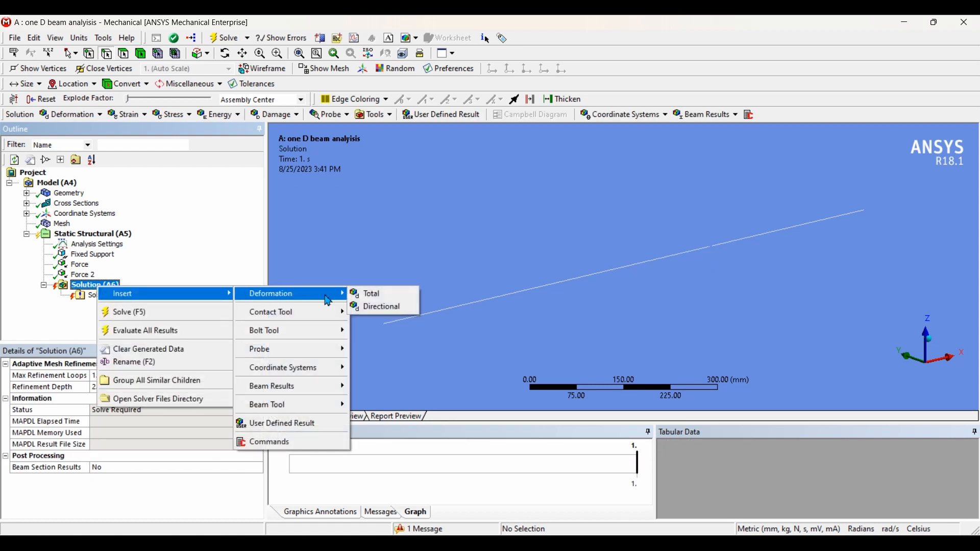
click(383, 292)
Add a Shear Force beam result for all line bodies to the solution
click(97, 286)
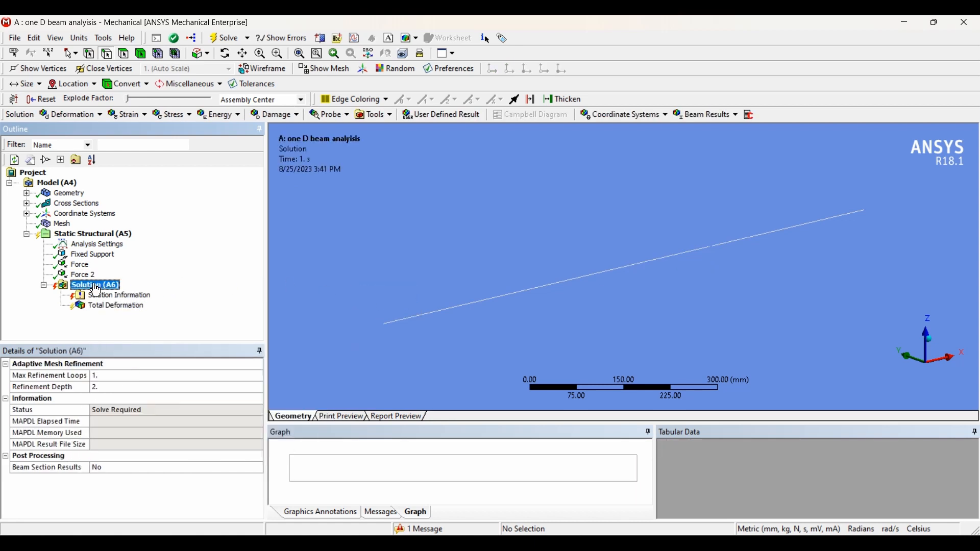
right_click(99, 286)
mouse_move(199, 294)
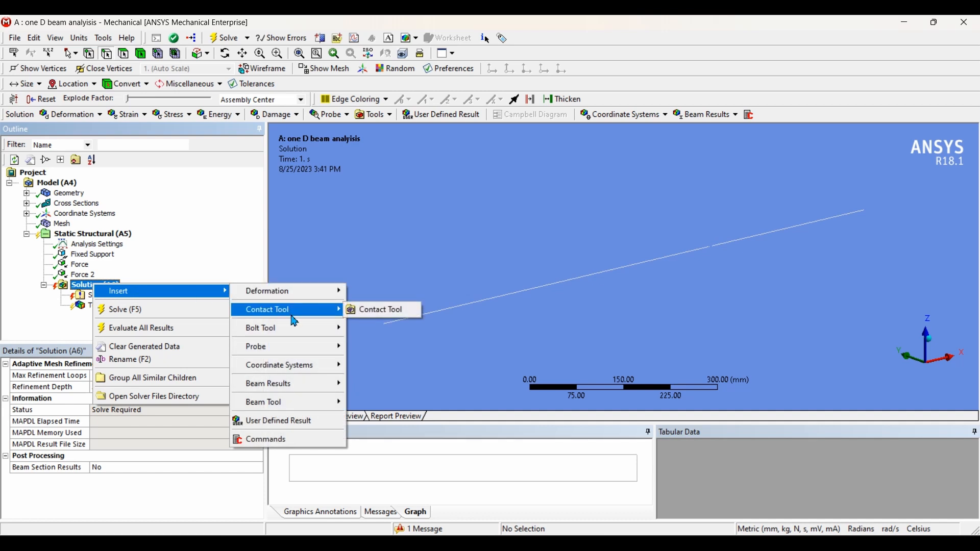
mouse_move(327, 394)
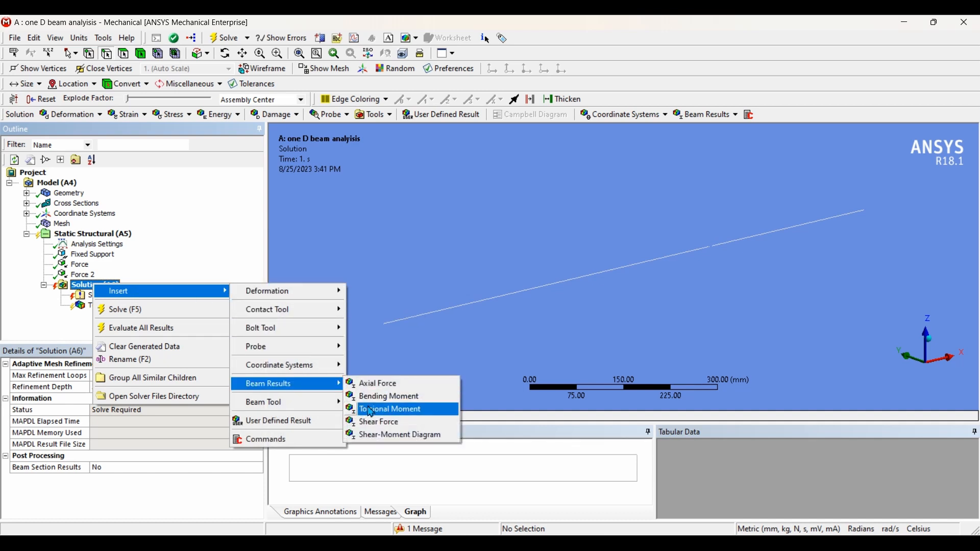
click(388, 423)
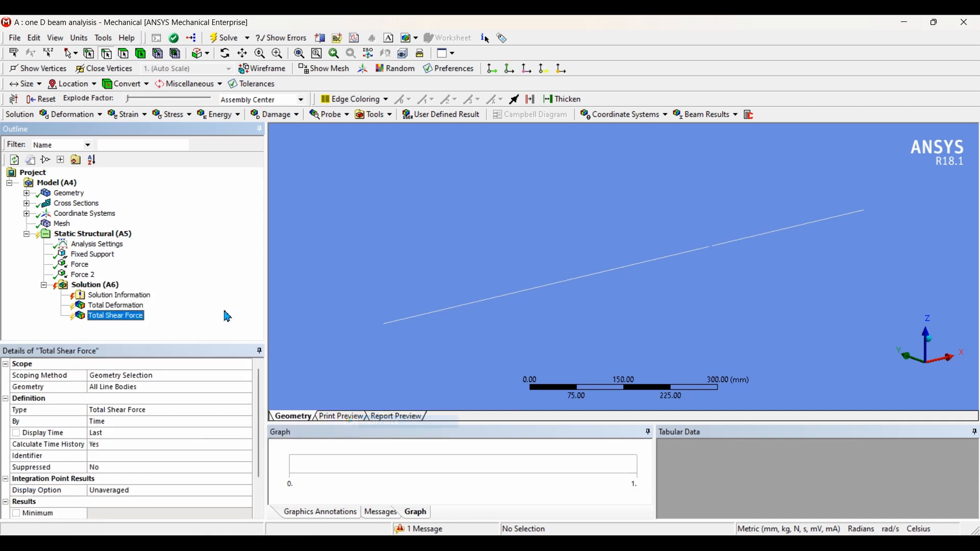
Insert a Beam Tool into the solution of the static structural analysis
click(97, 285)
right_click(107, 285)
mouse_move(129, 295)
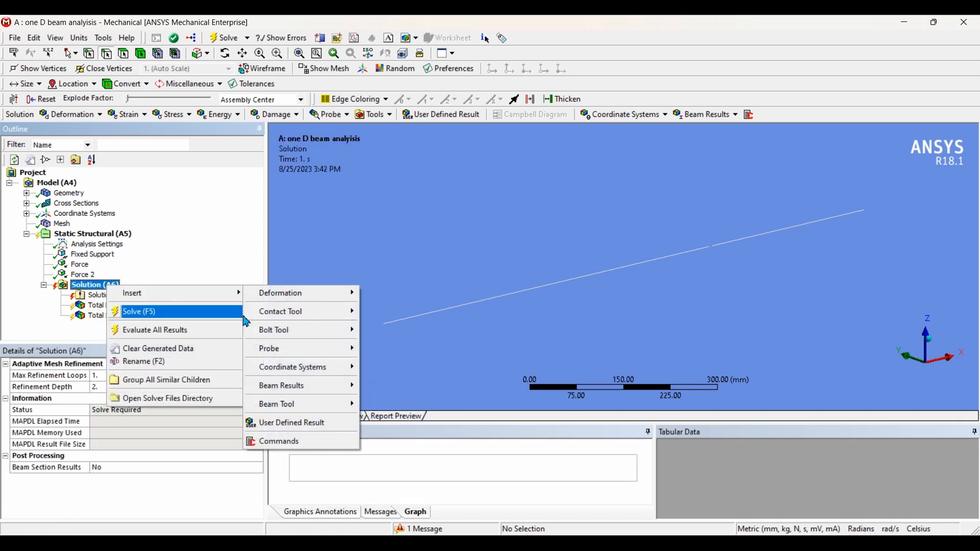
mouse_move(308, 408)
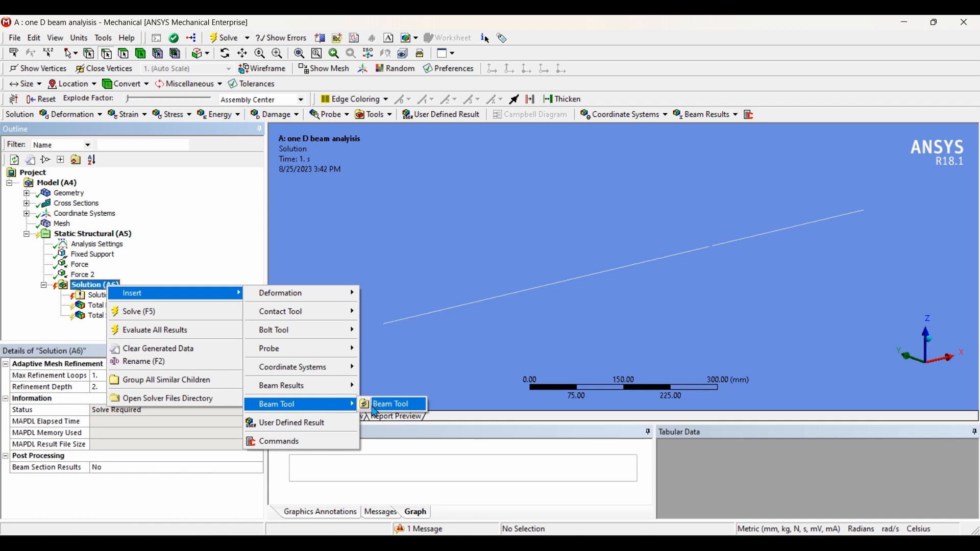
click(380, 404)
Add a Bending Moment beam result for all line bodies to the solution
click(92, 287)
right_click(92, 287)
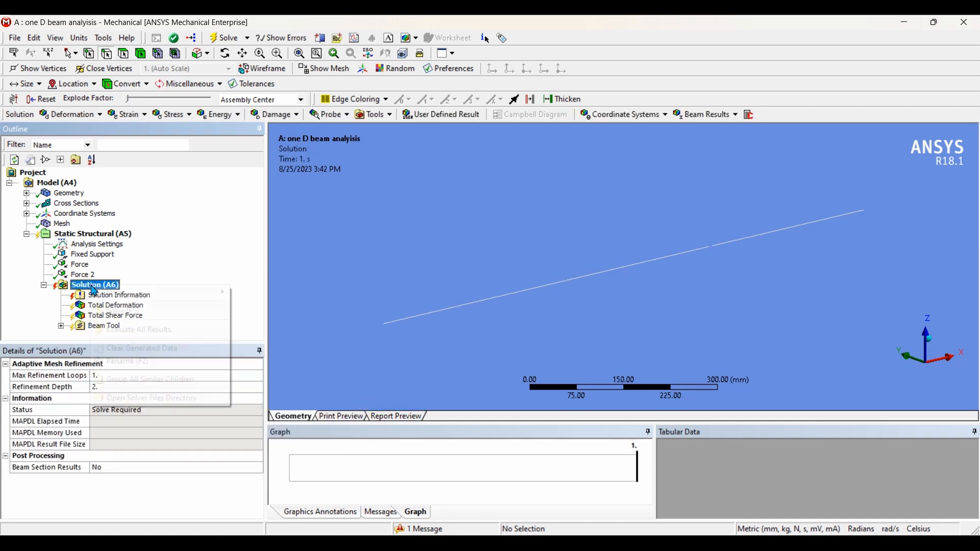
mouse_move(166, 299)
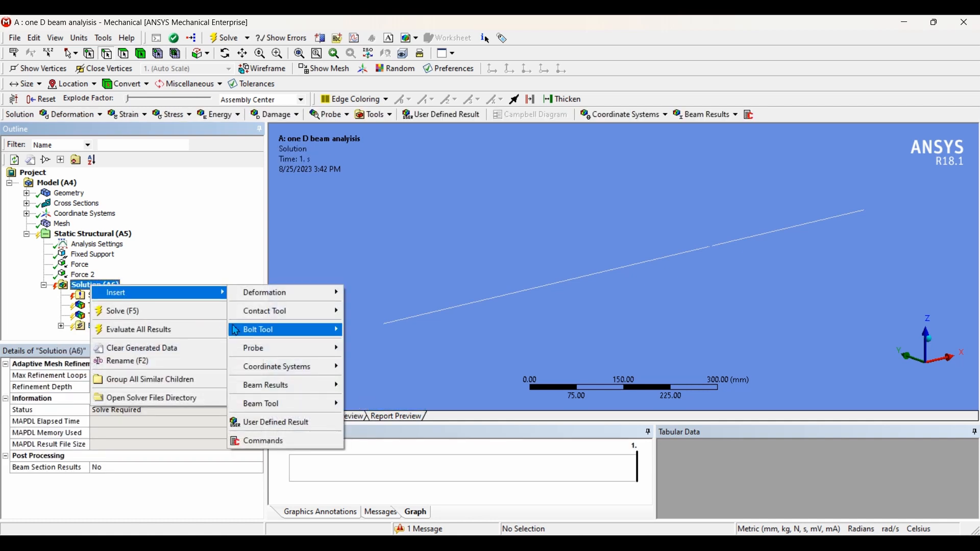
mouse_move(291, 394)
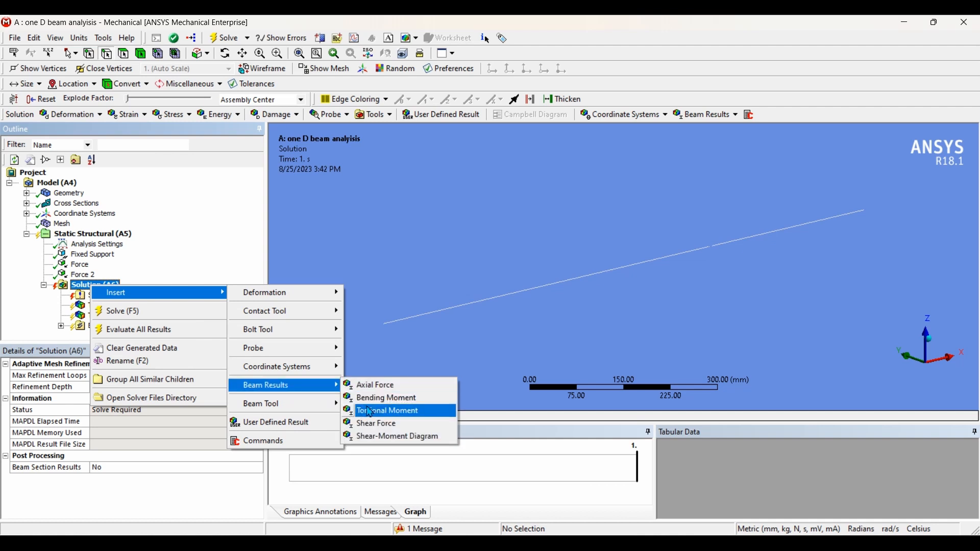
click(381, 398)
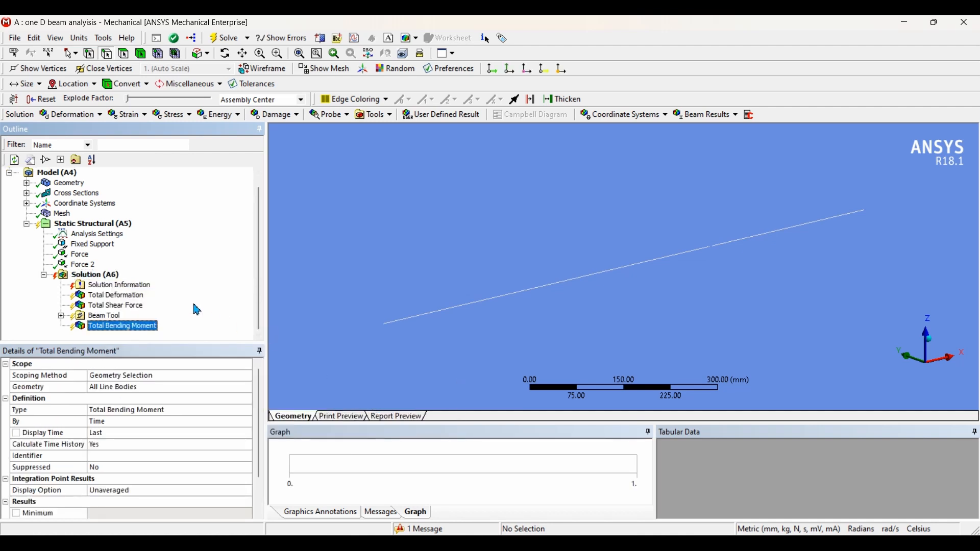
click(92, 277)
right_click(92, 277)
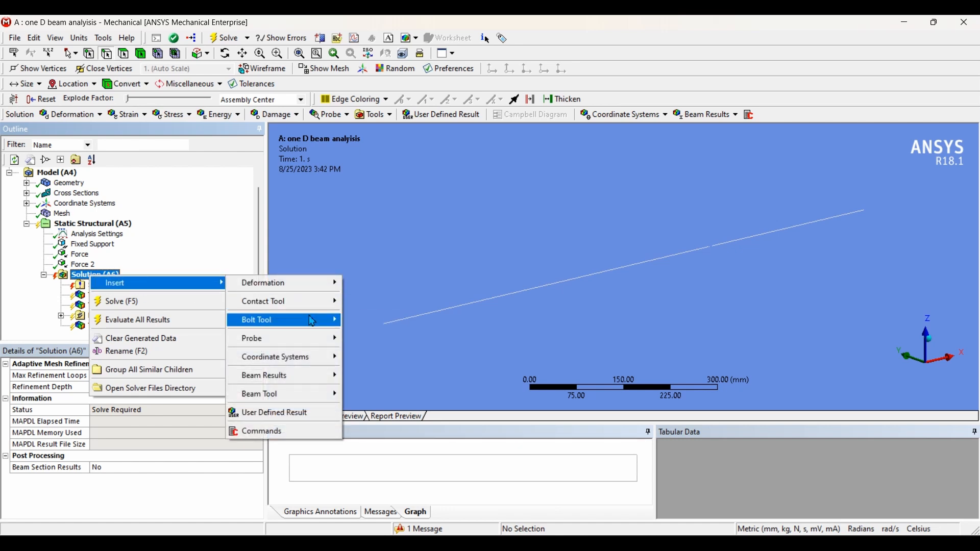
mouse_move(314, 347)
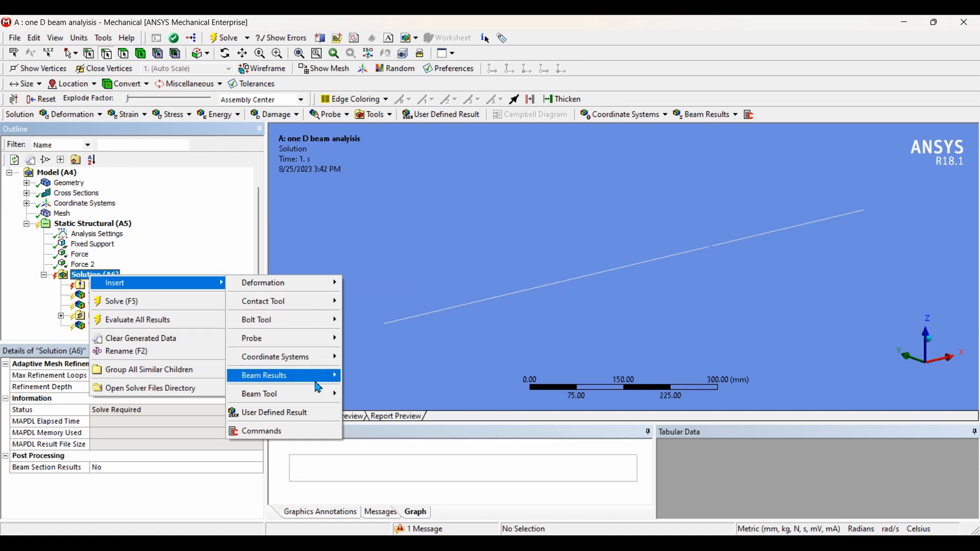
click(218, 241)
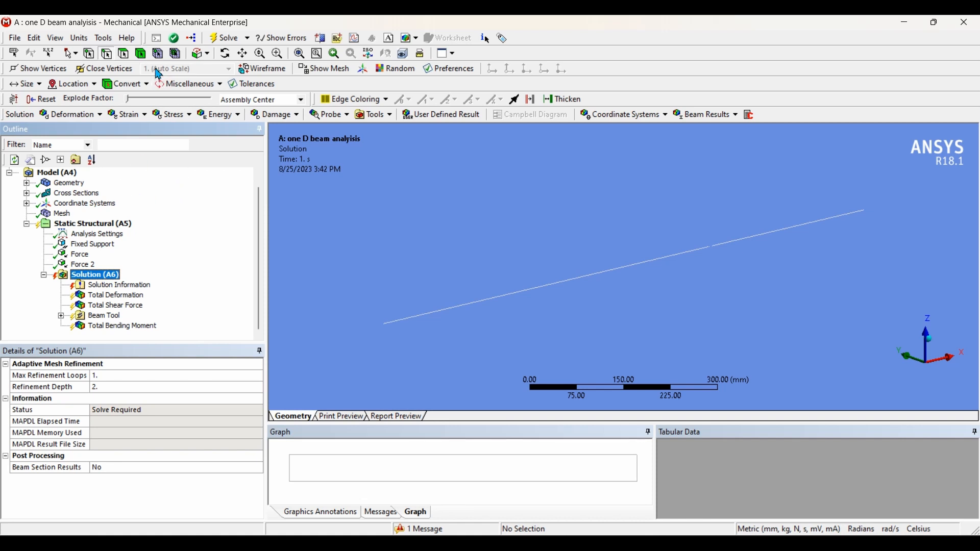
Solve the analysis and view the total deformation, total bending moment and total shear force results
click(228, 37)
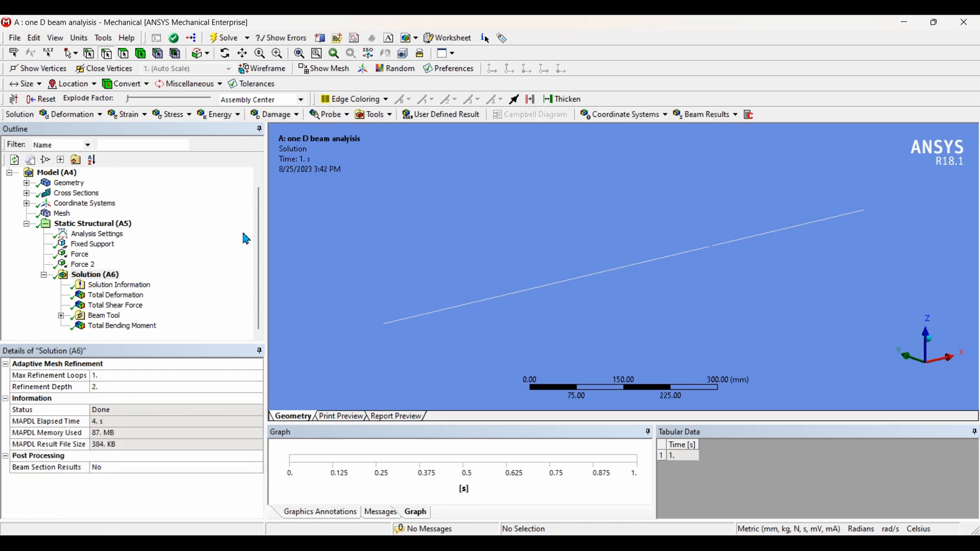
click(113, 295)
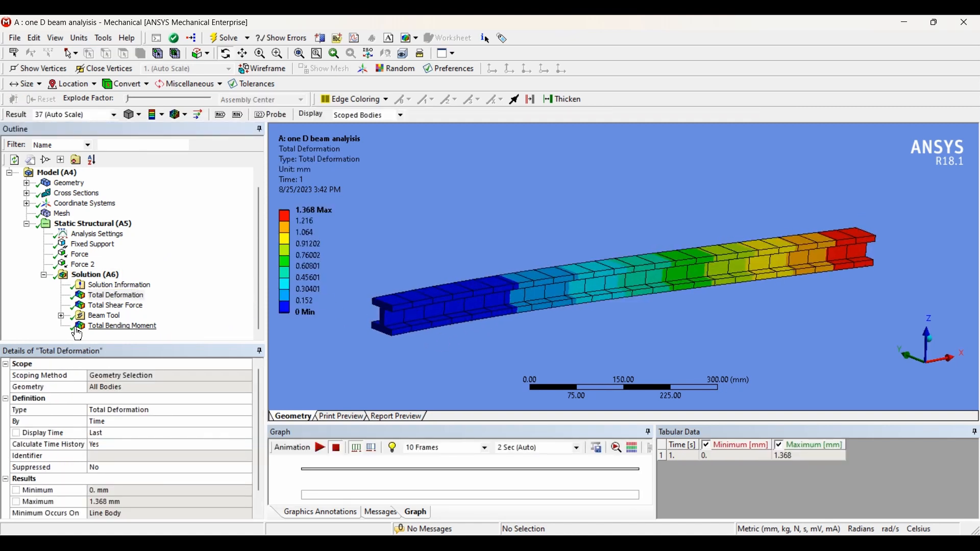
click(116, 327)
click(113, 306)
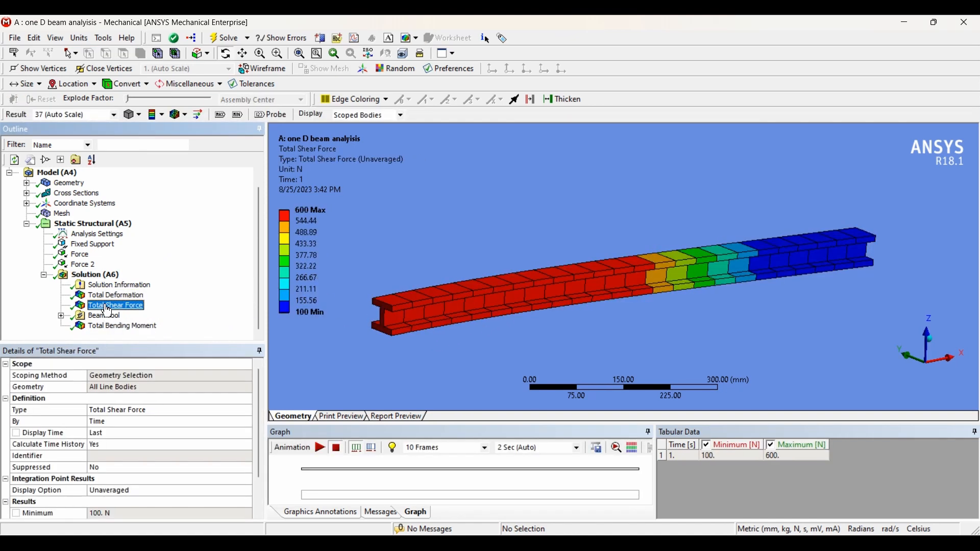
Play the animation of the Total Deformation result and examine how the beam bends
click(112, 297)
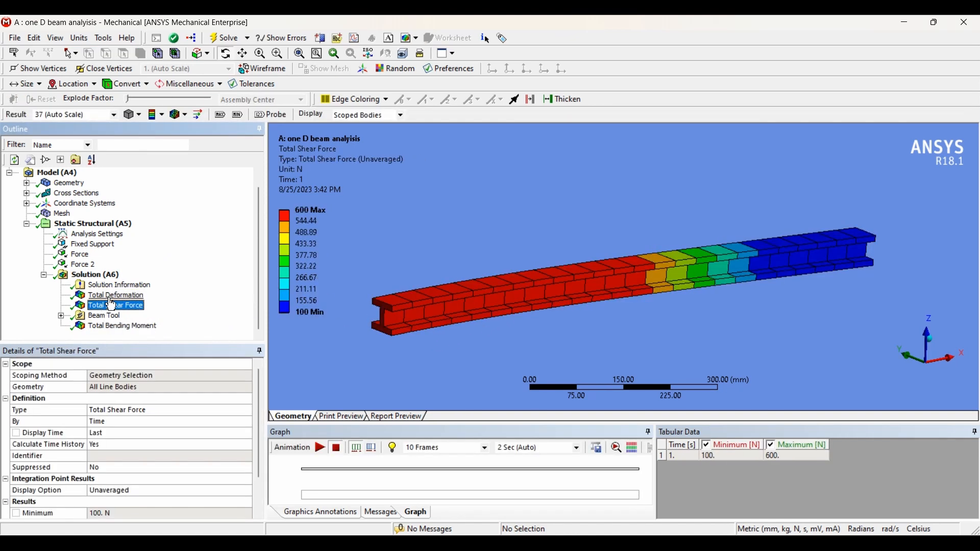
click(321, 449)
middle_drag(587, 335, 560, 341)
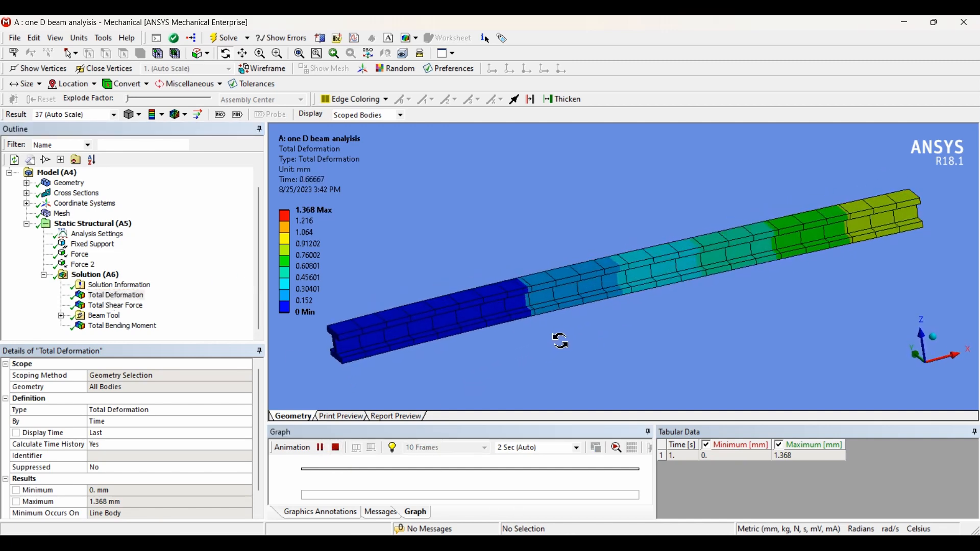
Review the static structural setup, checking the analysis settings, the fixed support and the force at the beam's free end
click(95, 224)
middle_drag(313, 304, 453, 322)
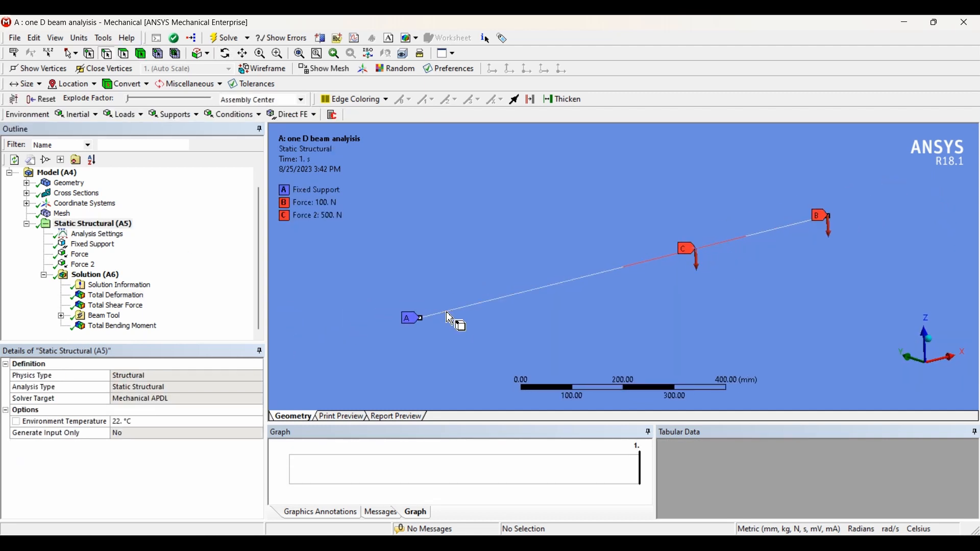
click(92, 236)
click(91, 245)
click(86, 256)
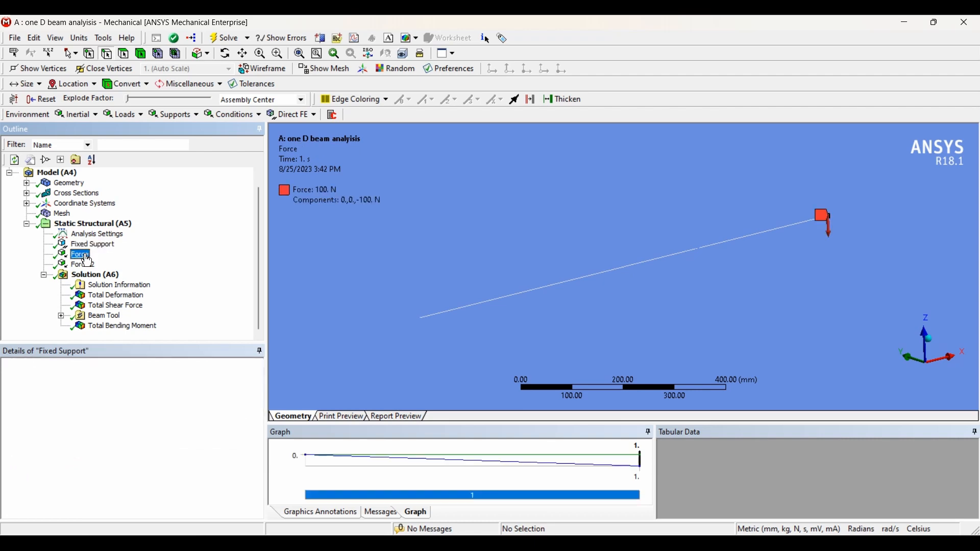
Check the solver output, then play and pause the animation of the Total Deformation result
click(89, 275)
click(106, 285)
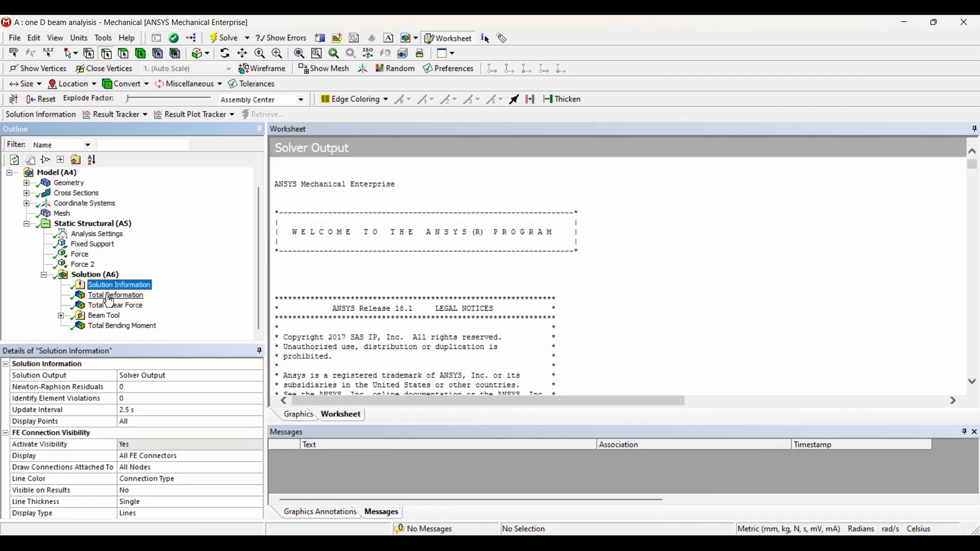
click(108, 298)
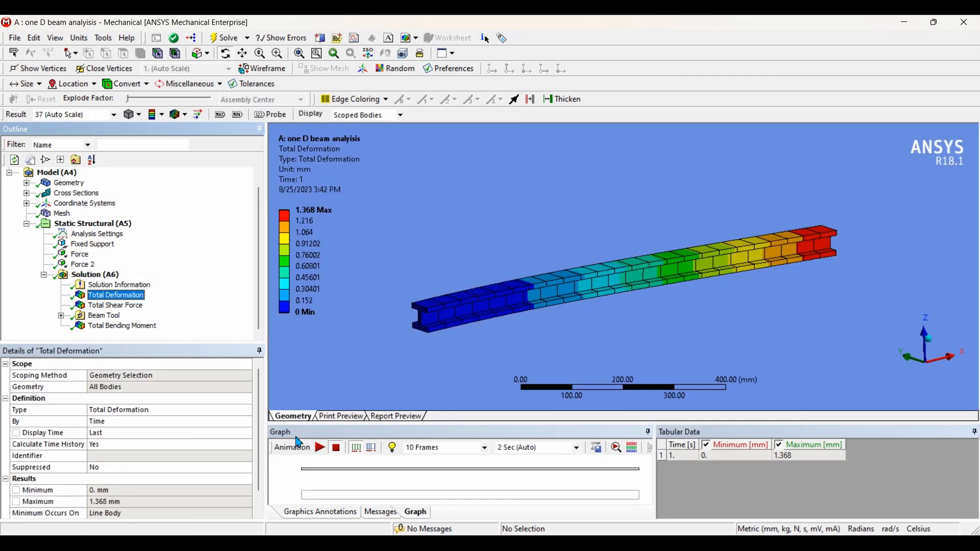
click(320, 450)
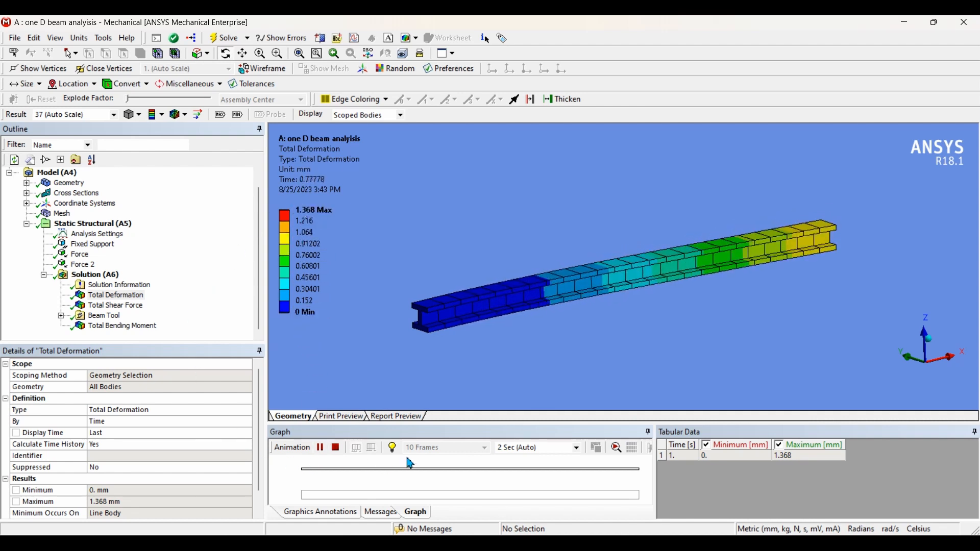
click(323, 455)
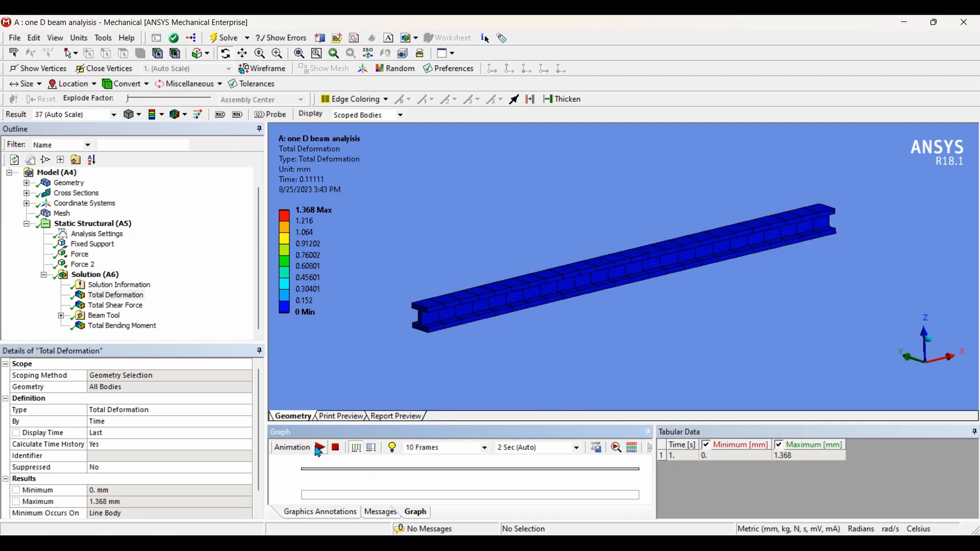
Play and pause the animations of the Total Shear Force and Total Bending Moment results
click(116, 305)
click(320, 448)
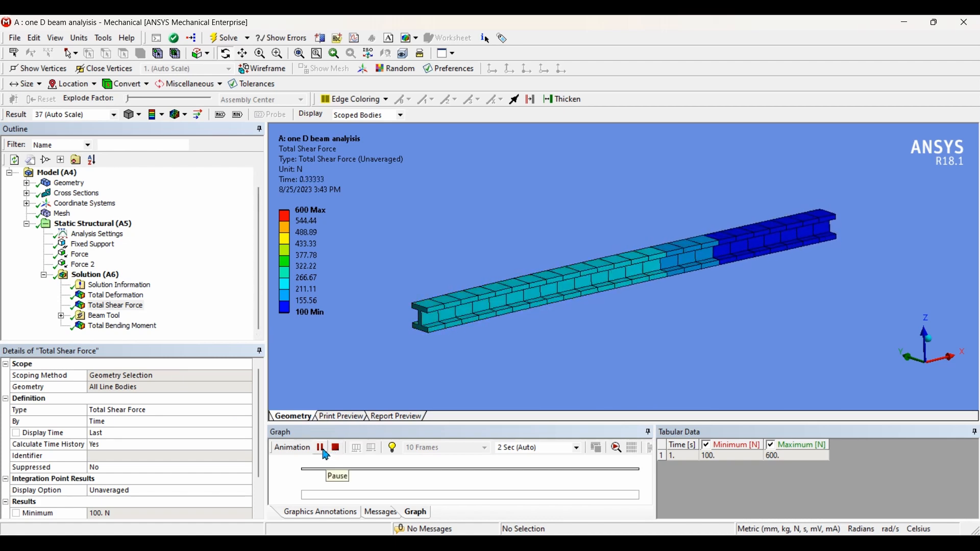
click(327, 453)
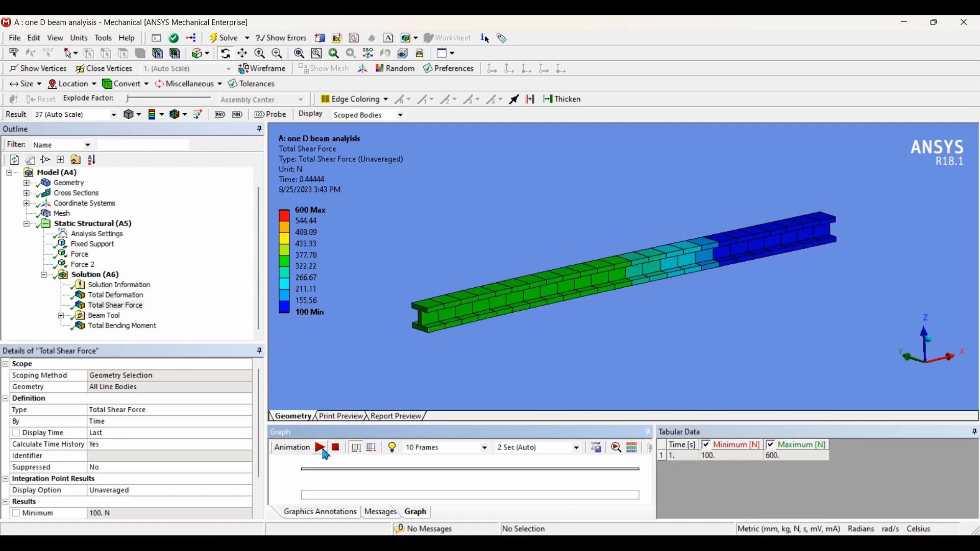
click(134, 326)
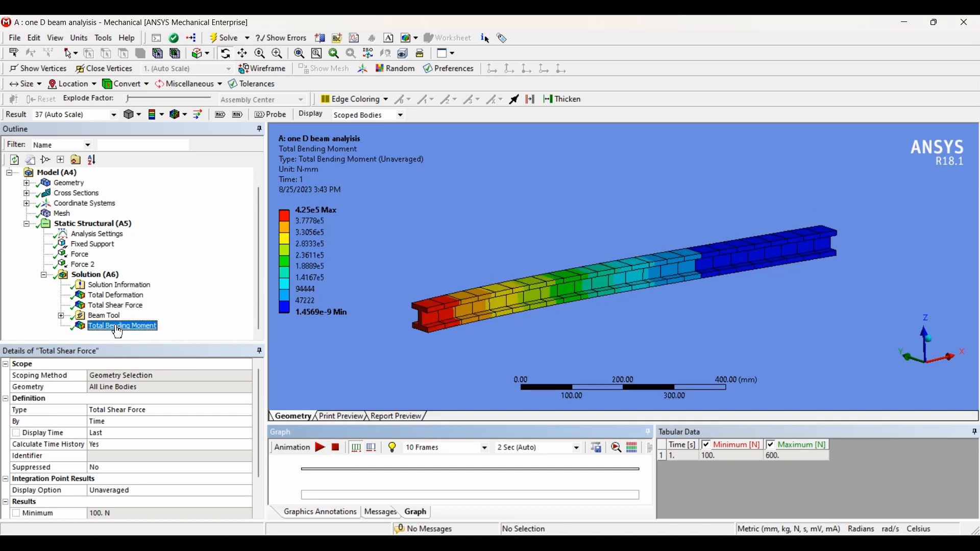
click(321, 449)
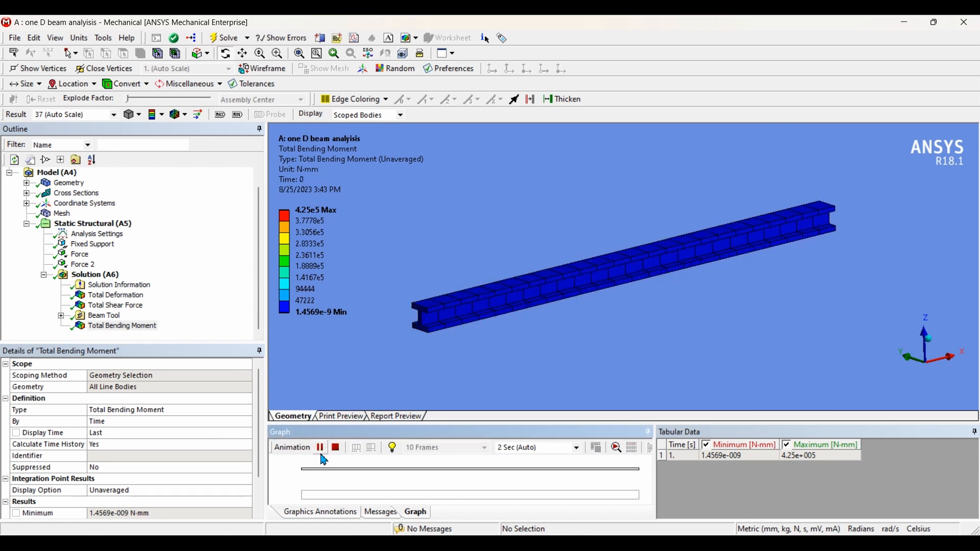
click(322, 456)
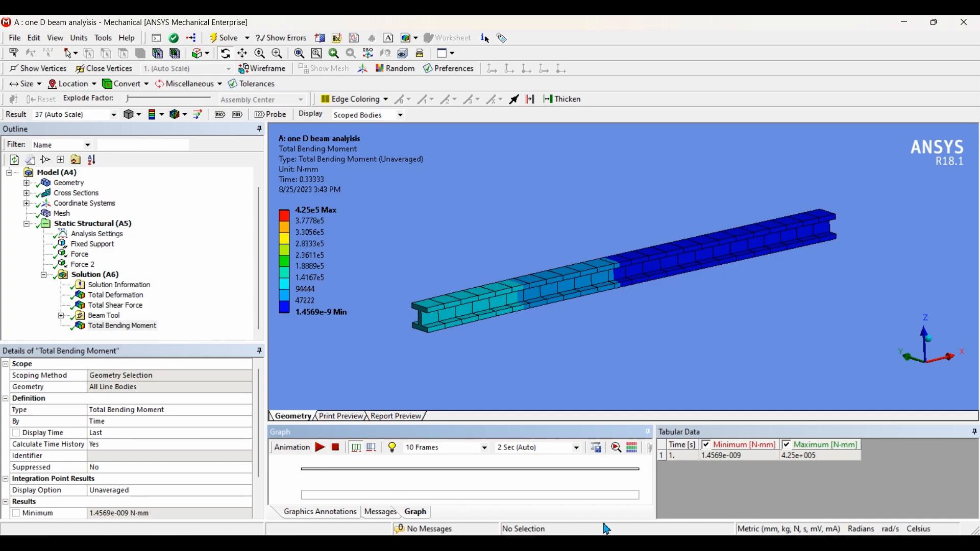
Switch to the Workbench project window and save the project
click(726, 485)
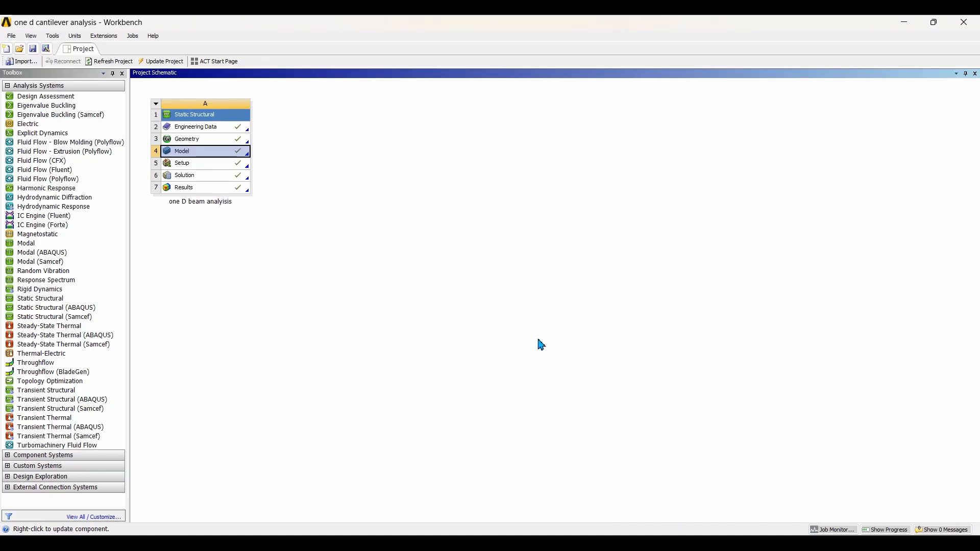
click(502, 328)
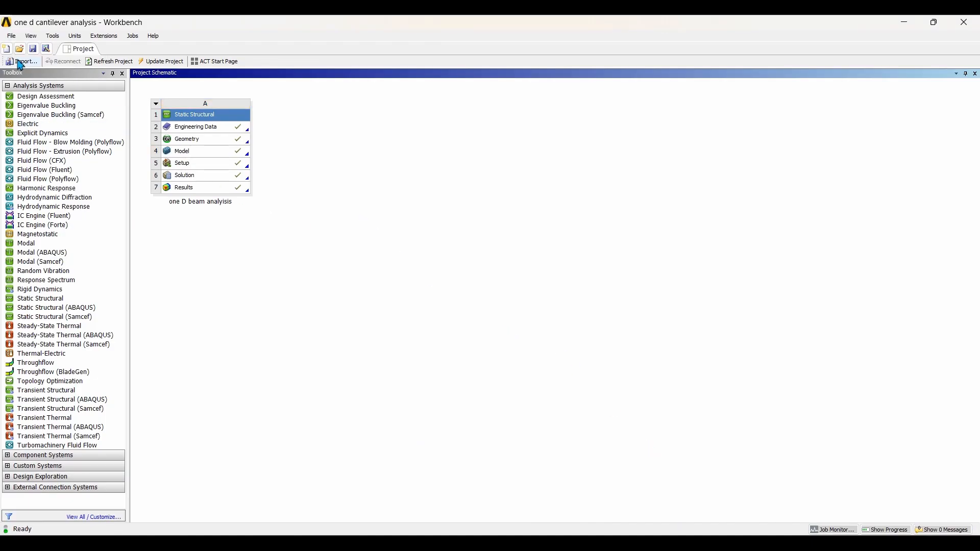
click(13, 36)
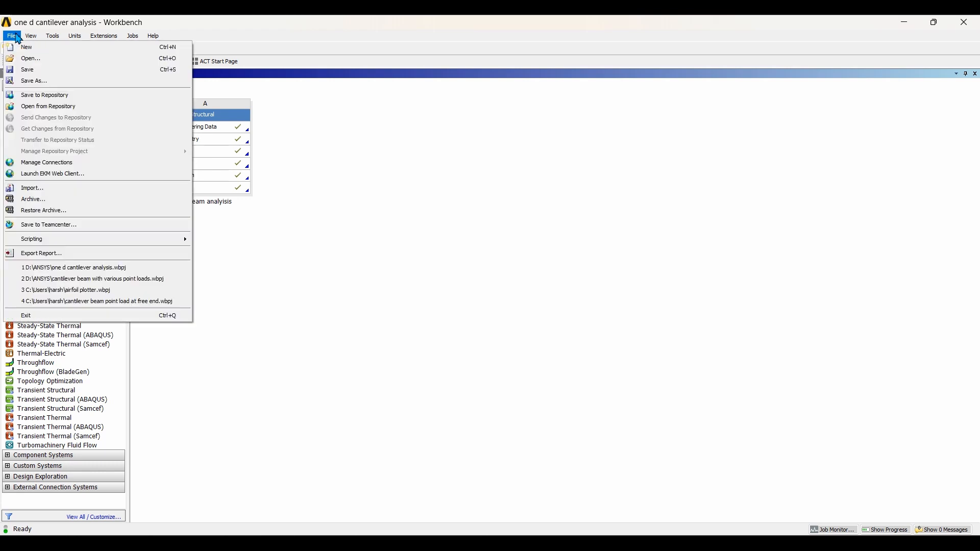
click(30, 69)
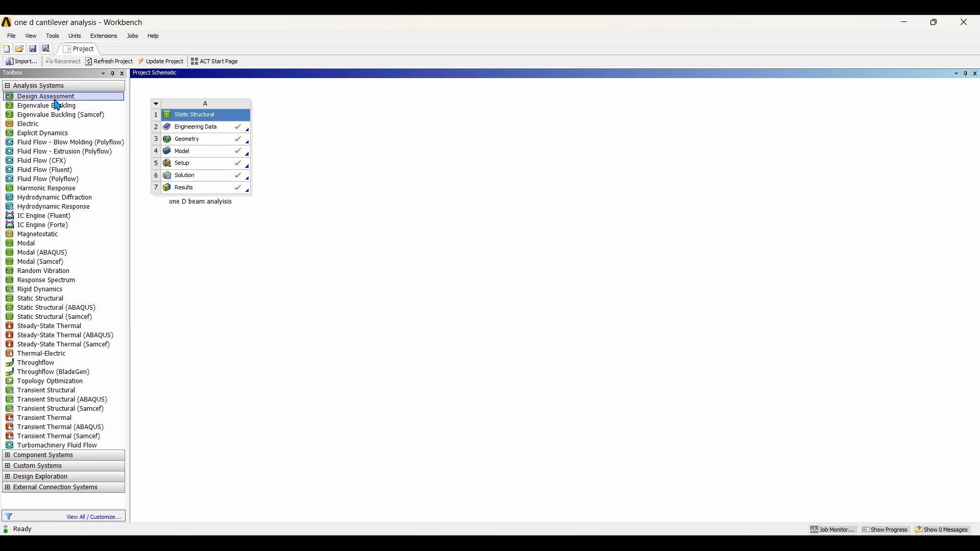
key(ctrl+s)
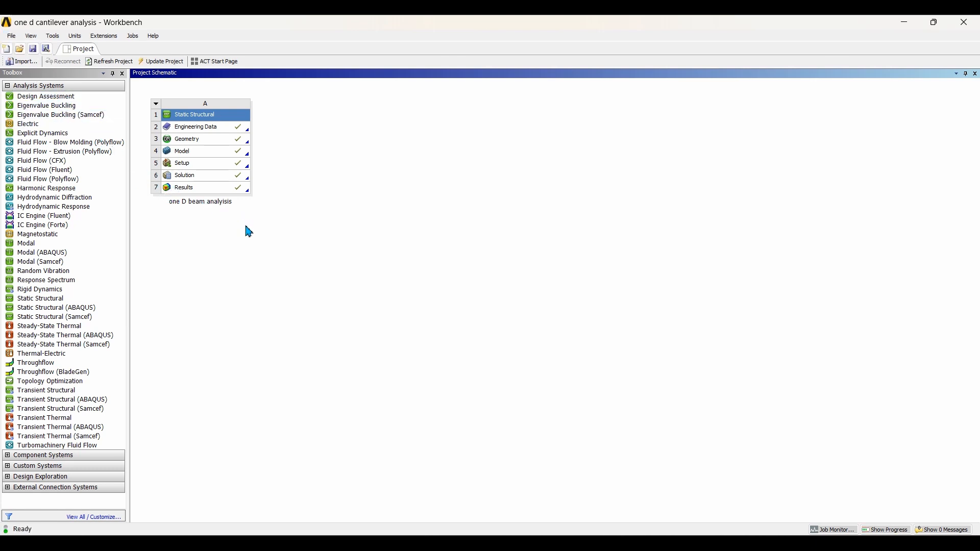
Archive the project as "one d cantilever analysis" (.wbpz) in the archieve files folder, including result/solution files and imported external files
click(11, 35)
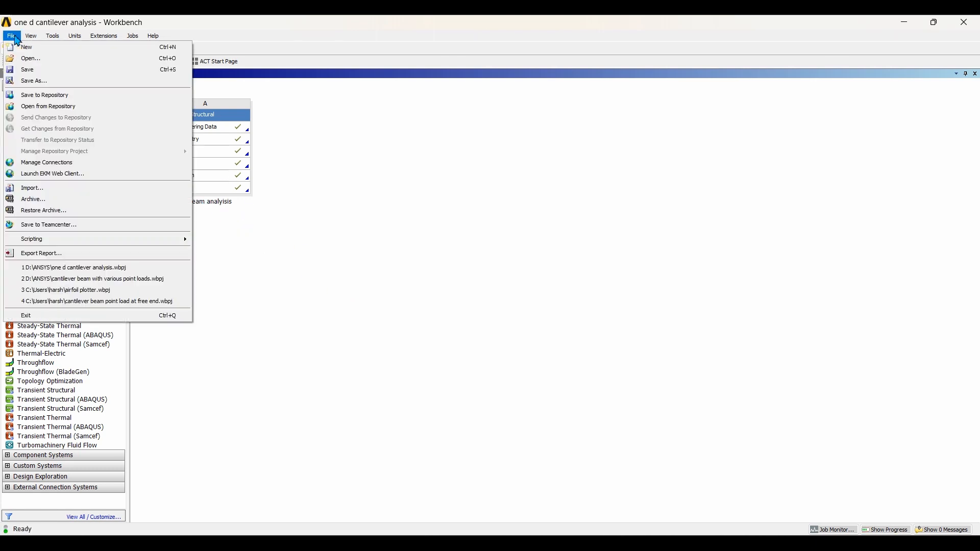
click(28, 199)
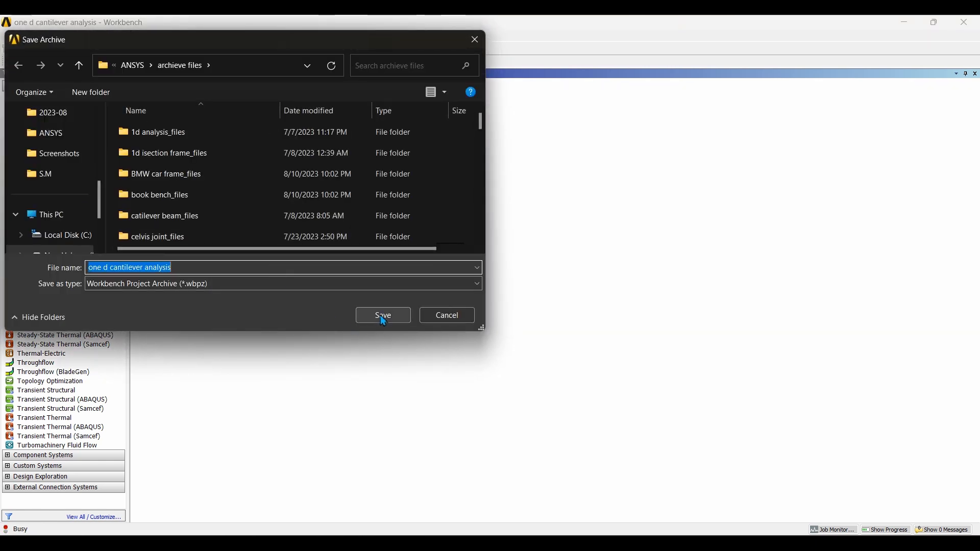
click(380, 315)
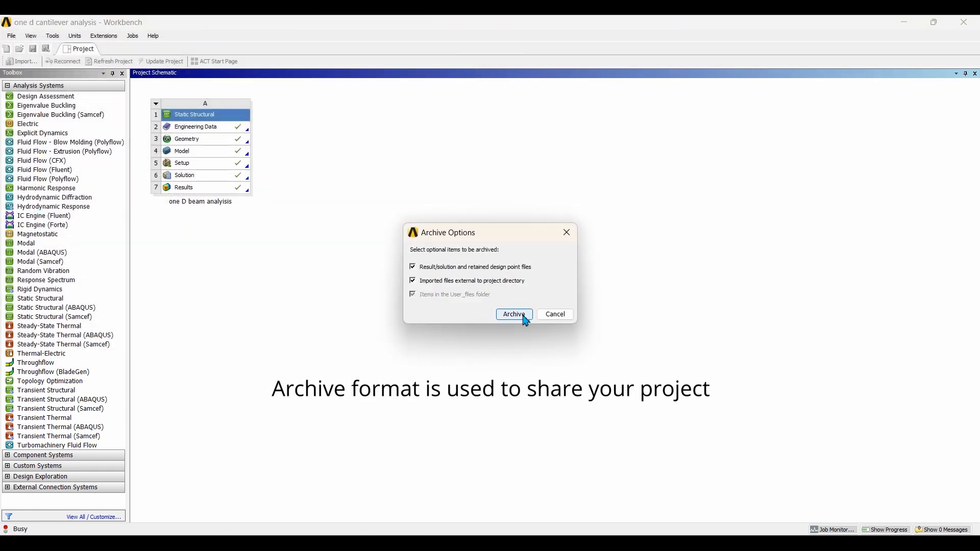
click(514, 314)
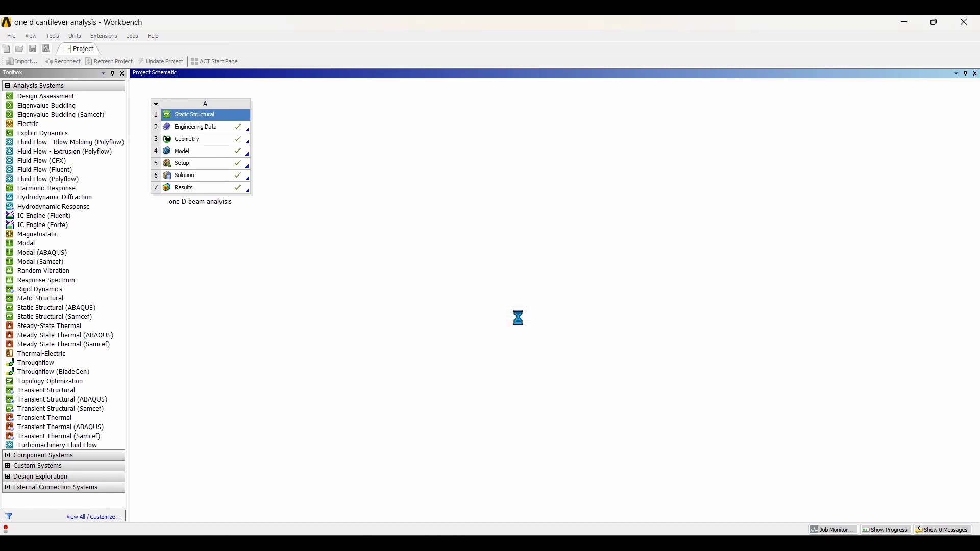